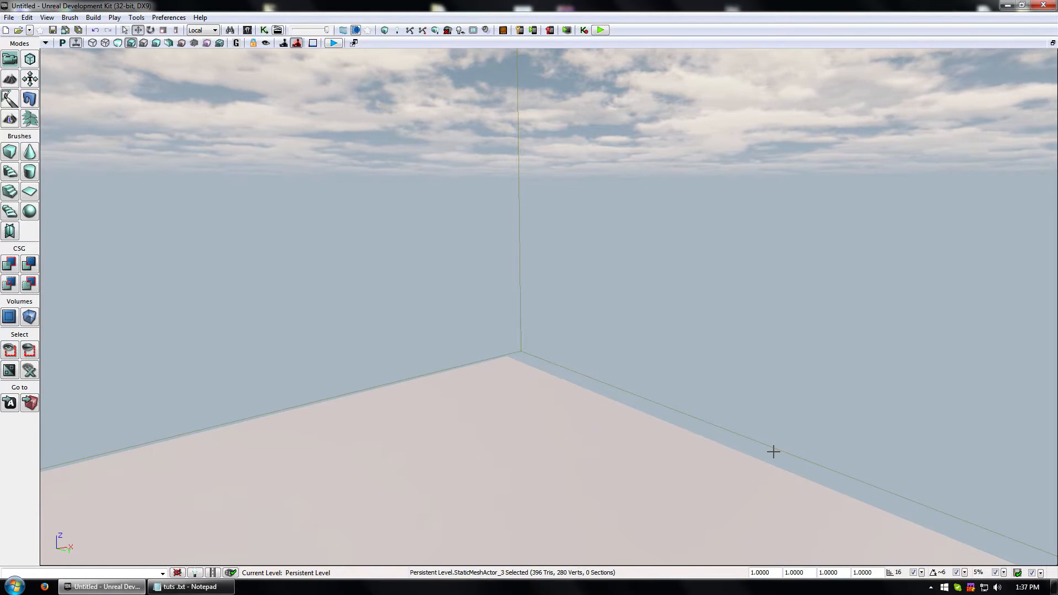
Select the terminal mesh mounted on the cube's dark face and bring it into close view.
mouse_move(774, 451)
left_mouse_down()
mouse_move(716, 468)
mouse_move(744, 528)
mouse_move(727, 468)
mouse_move(781, 438)
left_mouse_up()
left_click(707, 293)
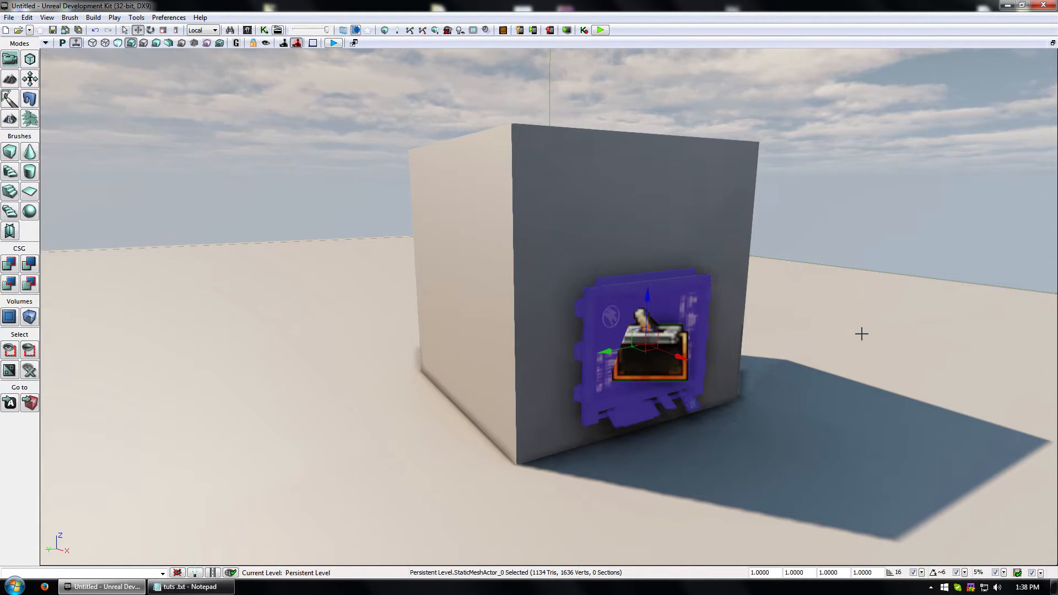
right_click_drag(861, 346, 887, 385)
key("w")
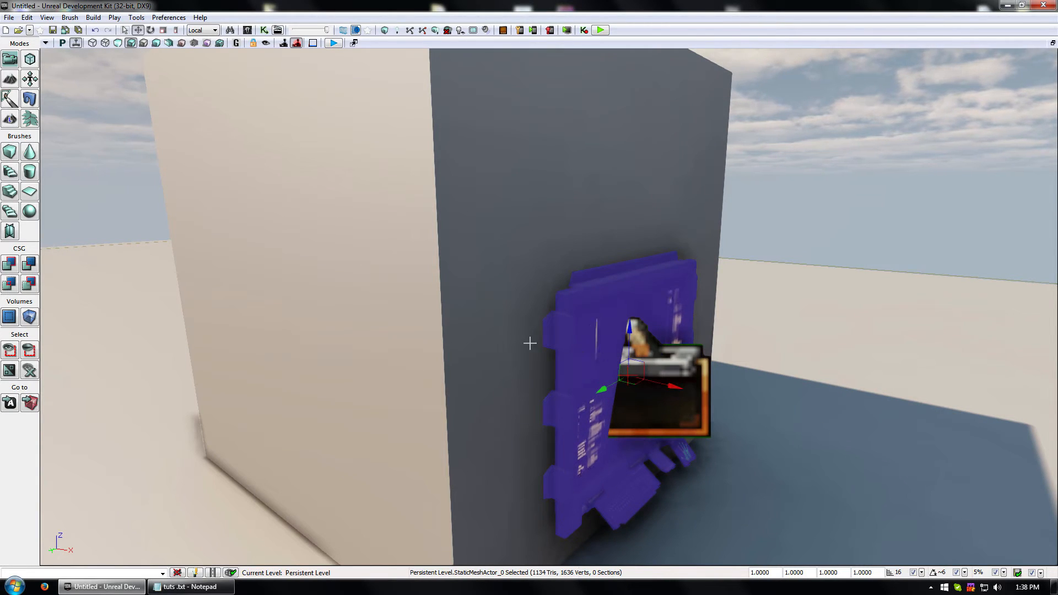
Open the actor class list beside the terminal mesh and expand the Uncategorized category.
left_click(248, 34)
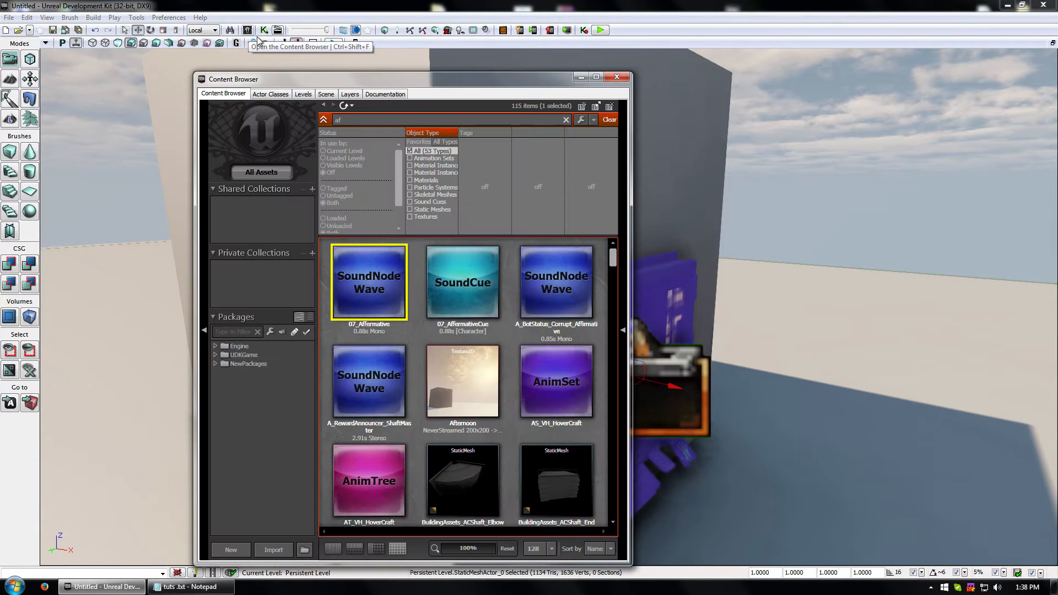
left_click_drag(298, 81, 875, 108)
left_click(847, 122)
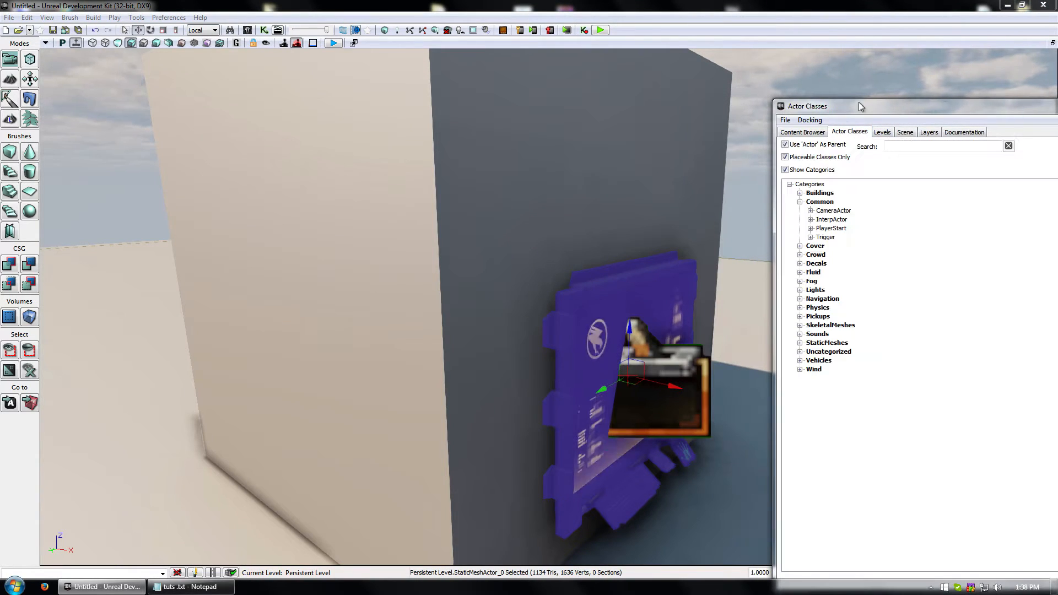
left_click(799, 202)
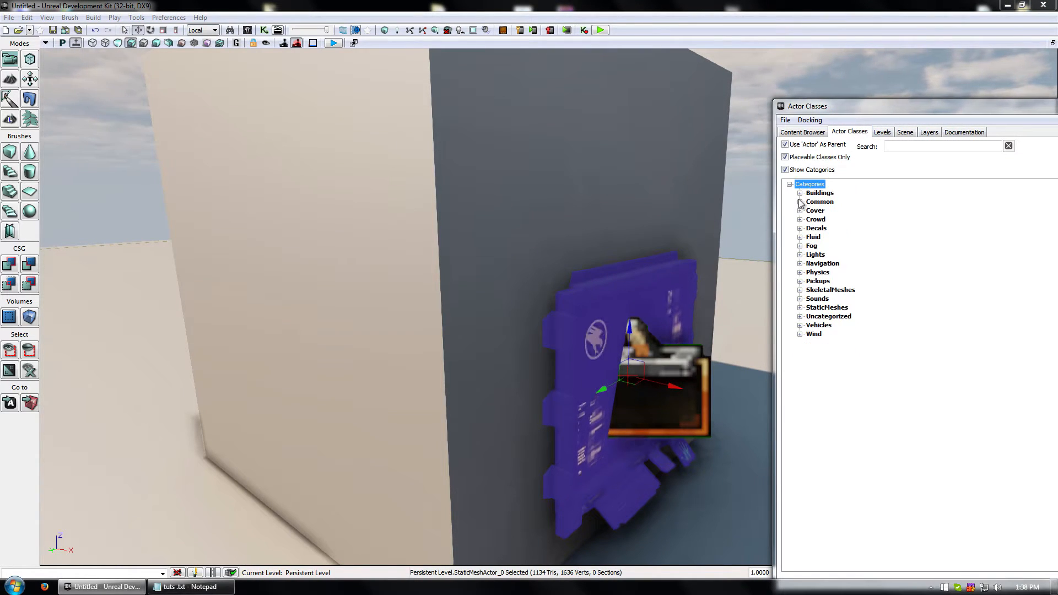
left_click(800, 316)
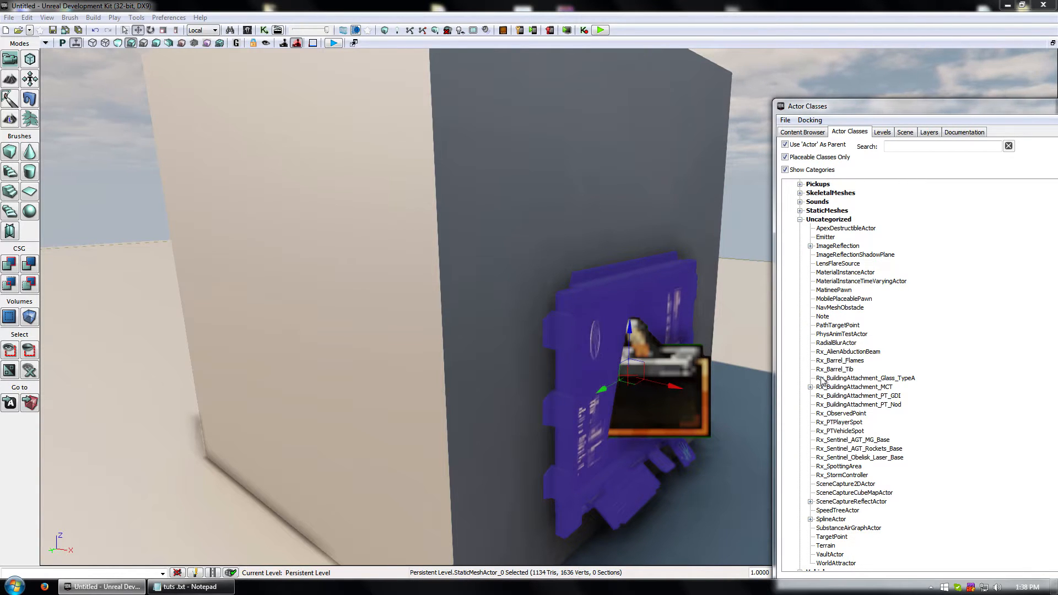
Examine the building attachment classes, including the MCT class's subclass and the GDI purchase terminal class.
left_click(832, 397)
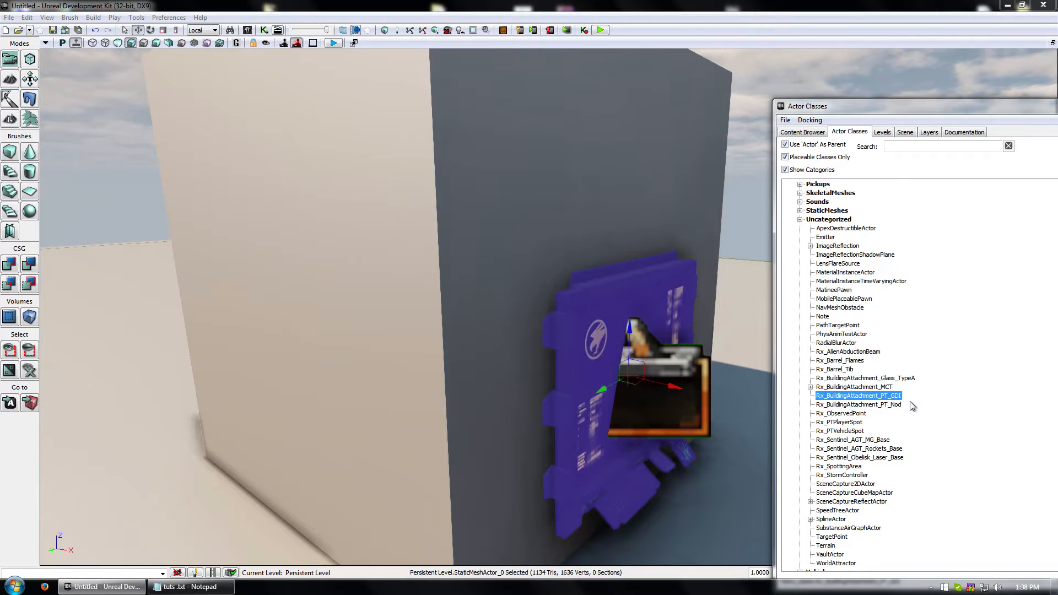
left_click(864, 388)
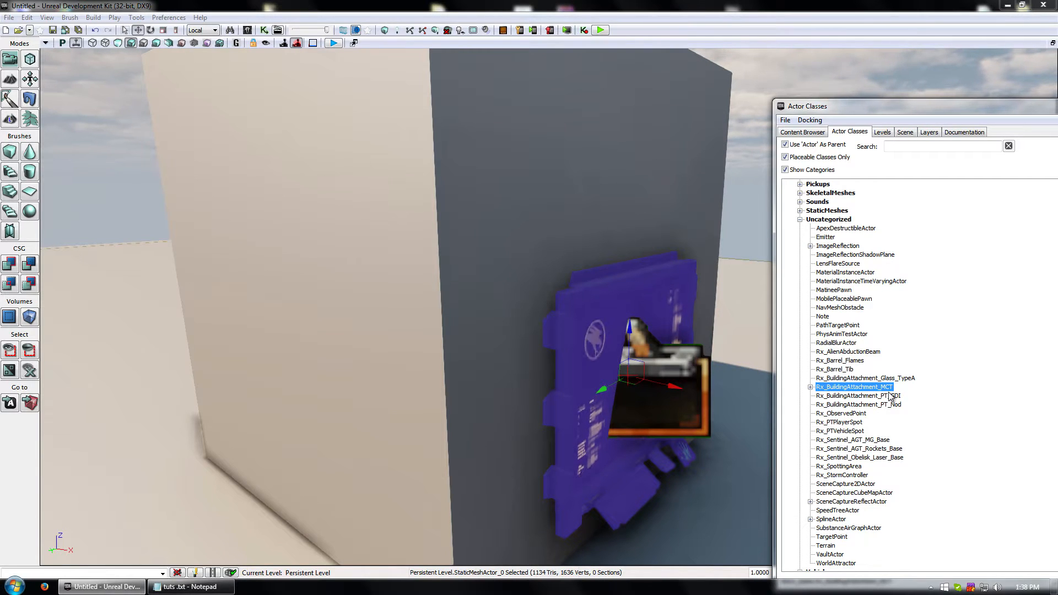
left_click(888, 396)
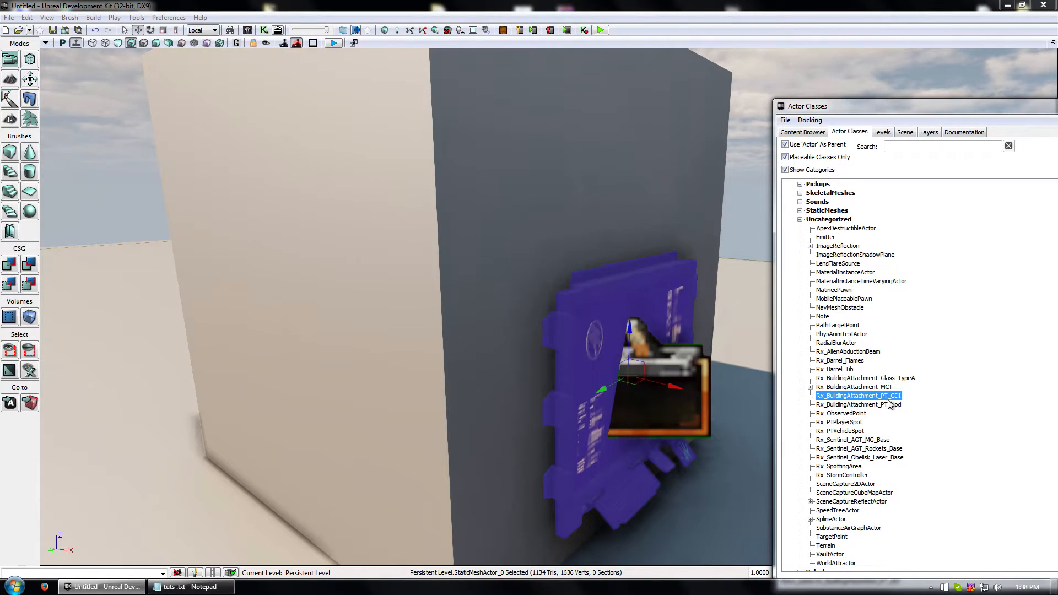
left_click(811, 386)
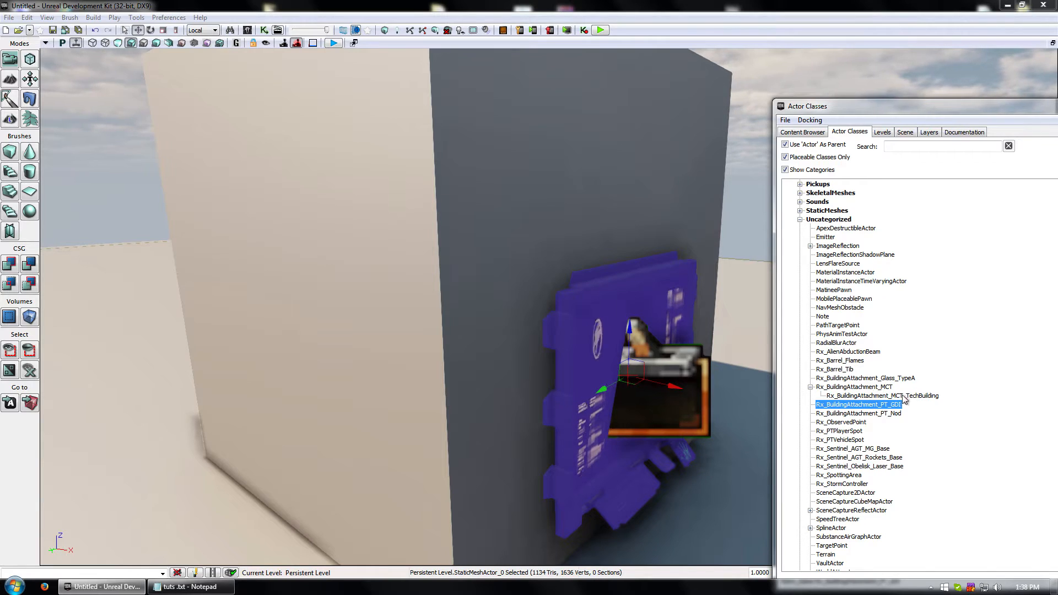
left_click(810, 387)
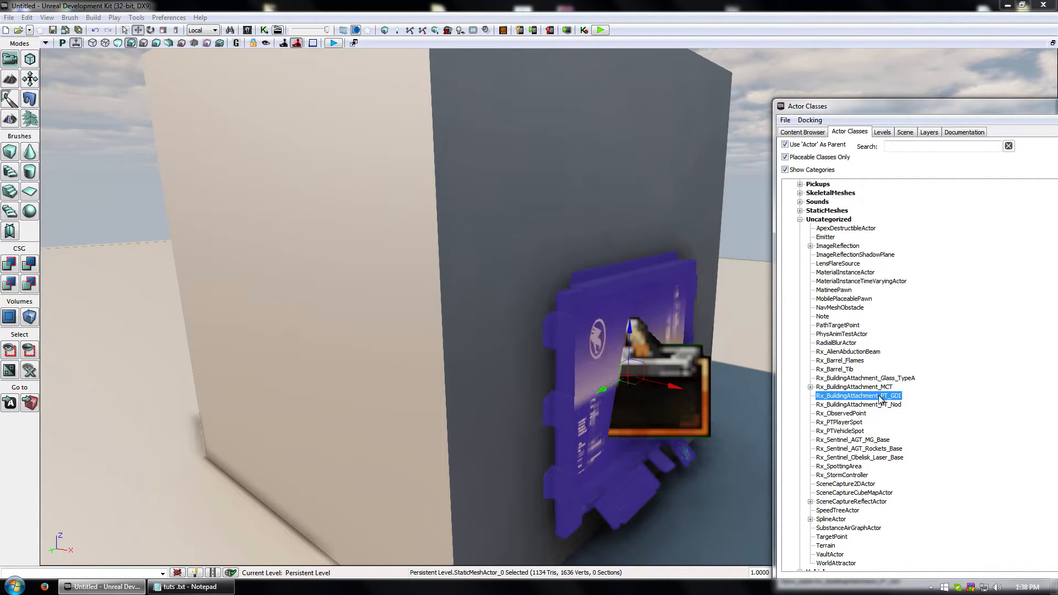
Replace the selected terminal mesh on the cube with the Rx_BuildingAttachment_PT_GDI class.
right_click(614, 327)
left_click(908, 402)
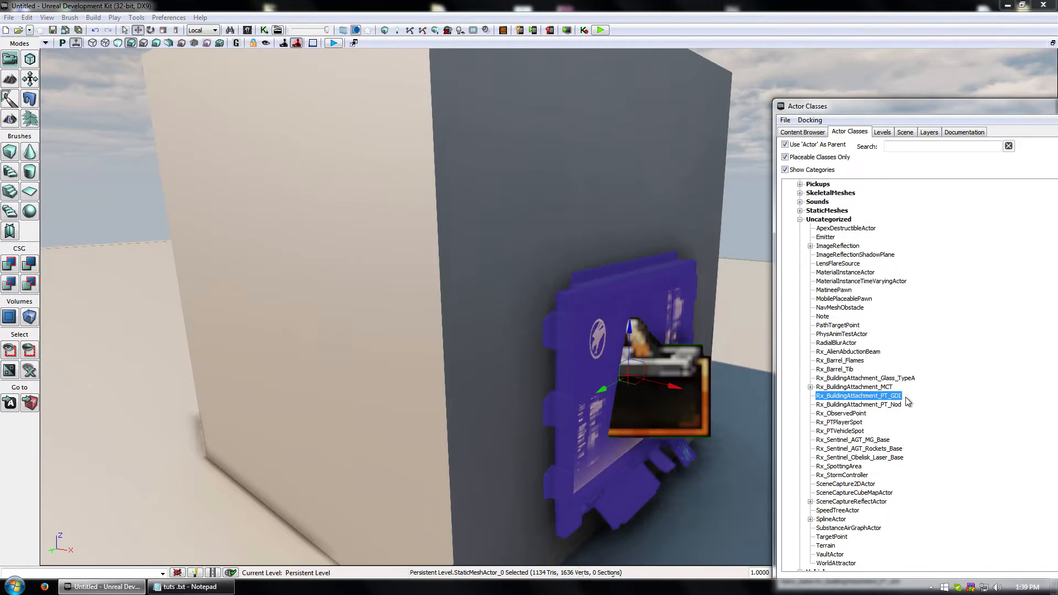
right_click(606, 325)
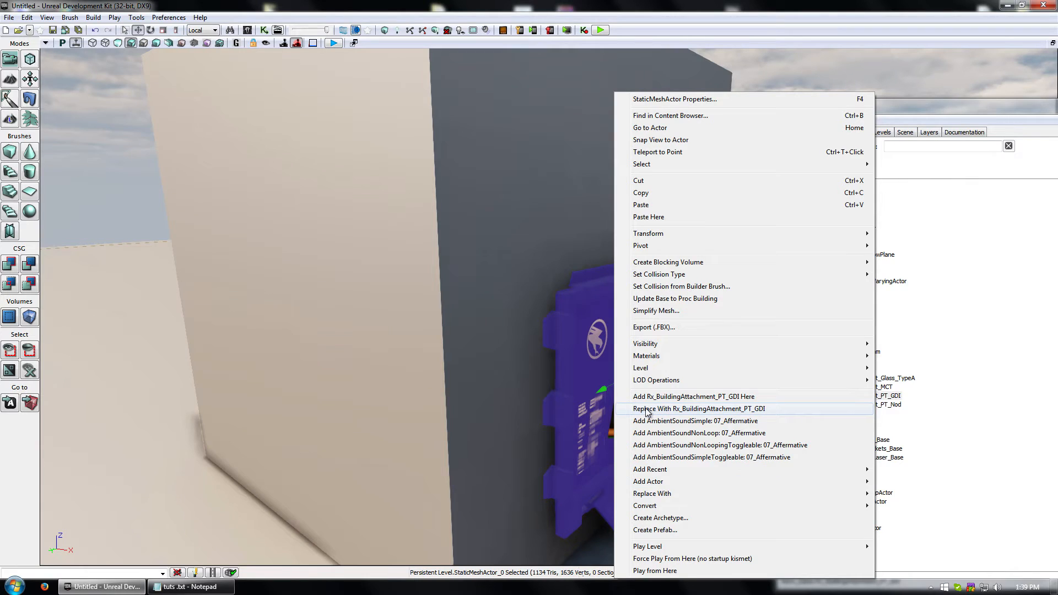
left_click(674, 409)
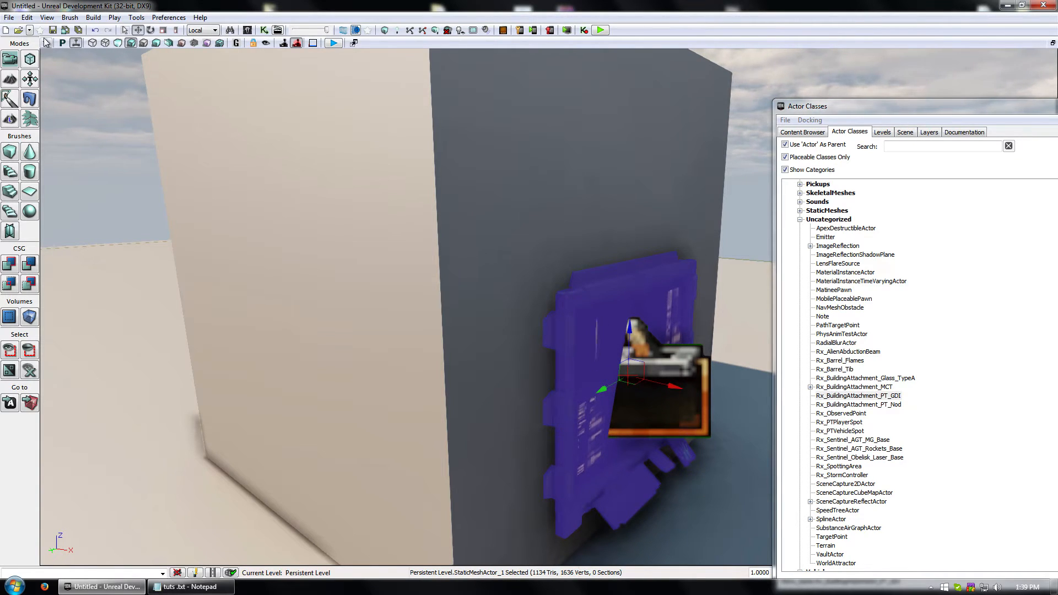
Set the viewport's collision mode to Rigid Body and select the GDI terminal attachment on the wall.
left_click(30, 30)
left_click(15, 12)
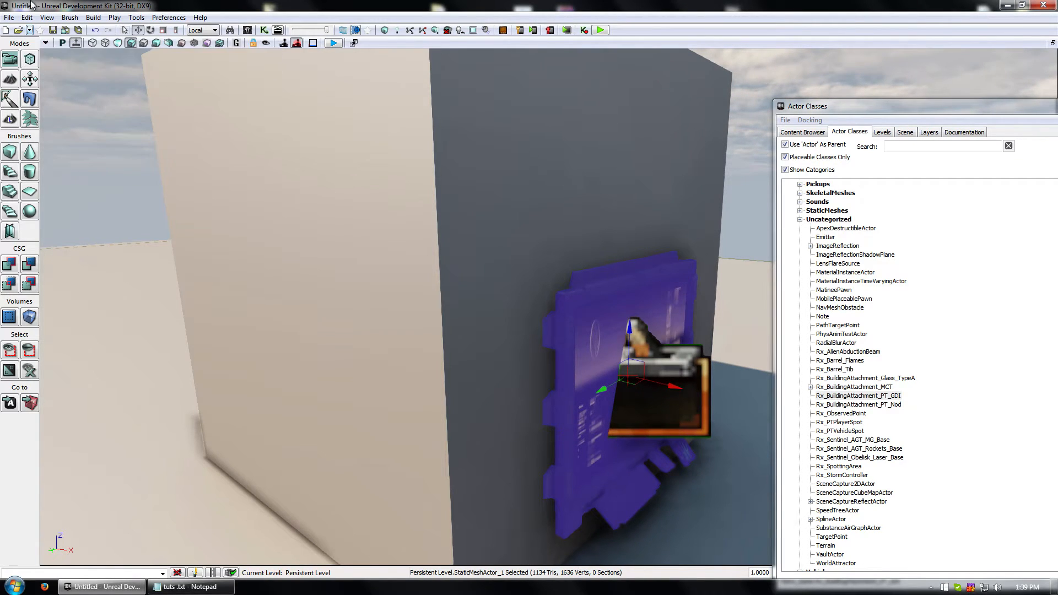
left_click(45, 43)
mouse_move(82, 69)
mouse_move(259, 84)
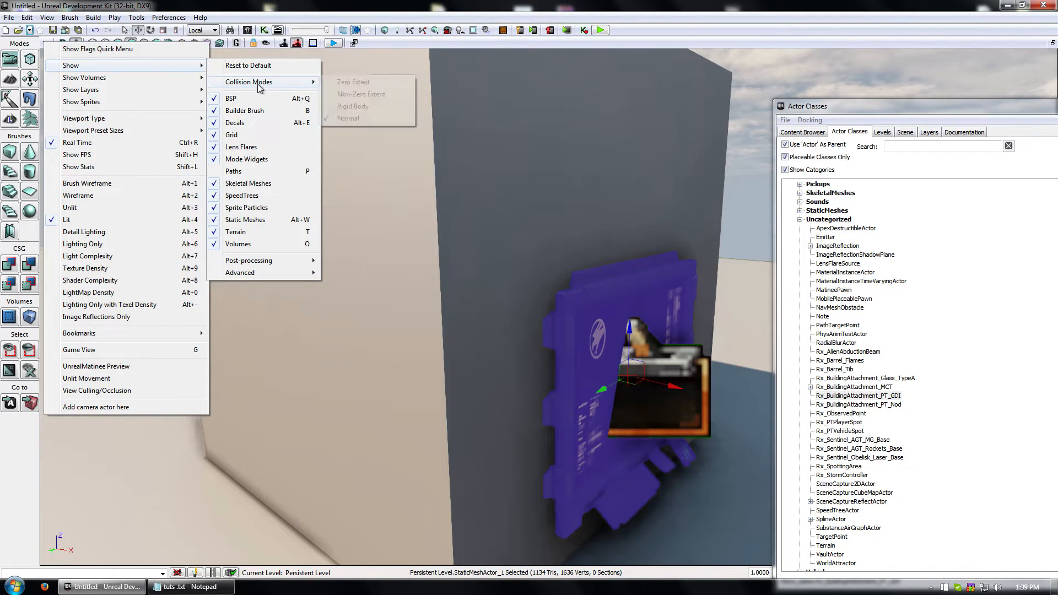
left_click(361, 110)
left_click(621, 302)
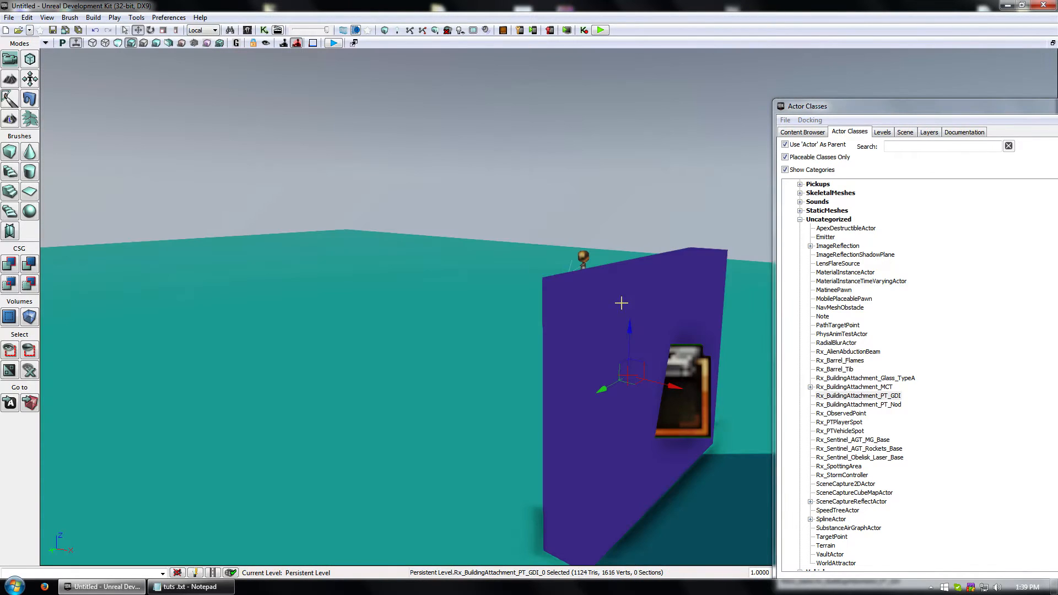
Shift the GDI terminal attachment outward from the wall along X and check its offset in Normal collision mode.
right_click_drag(658, 373, 500, 285)
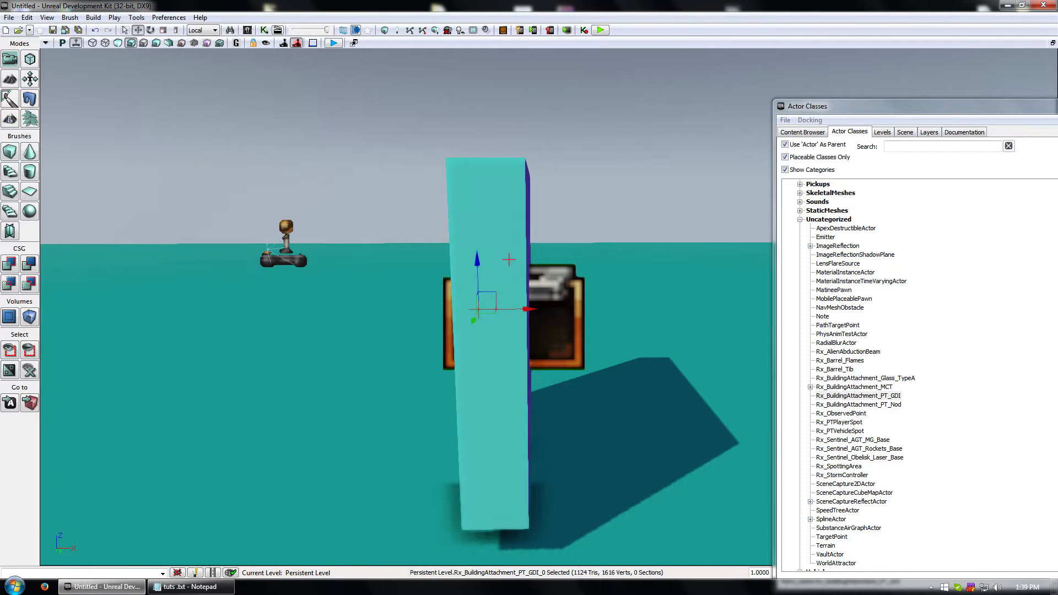
left_click_drag(520, 309, 545, 309)
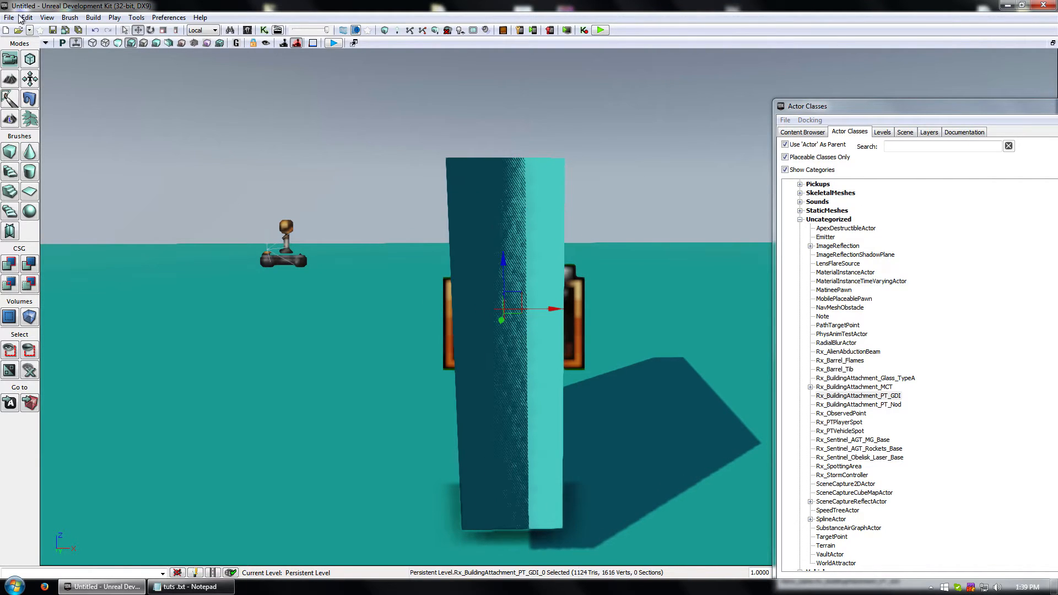
left_click(45, 43)
mouse_move(82, 66)
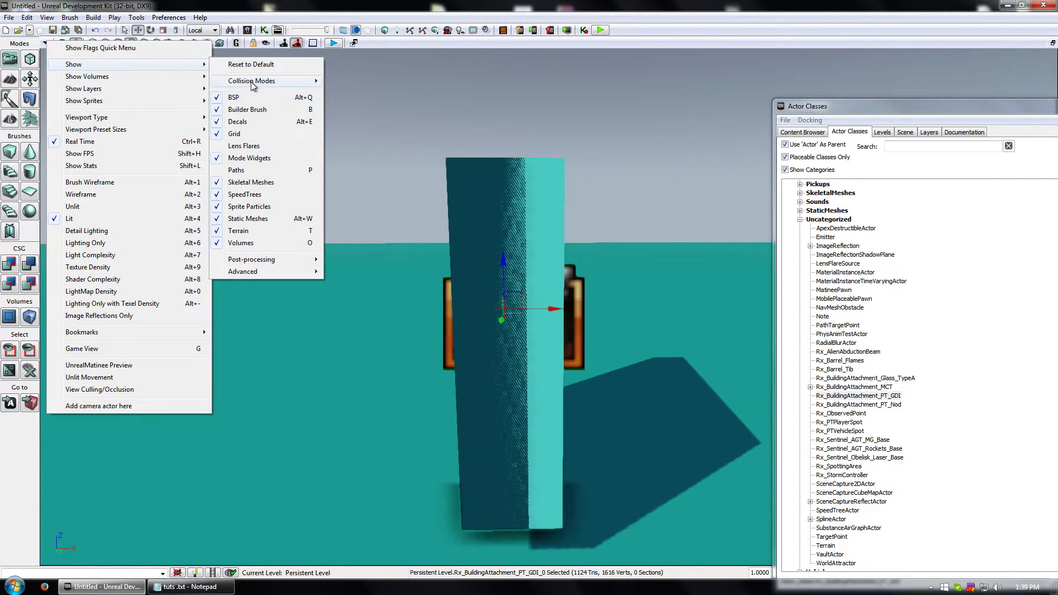
mouse_move(252, 83)
left_click(341, 117)
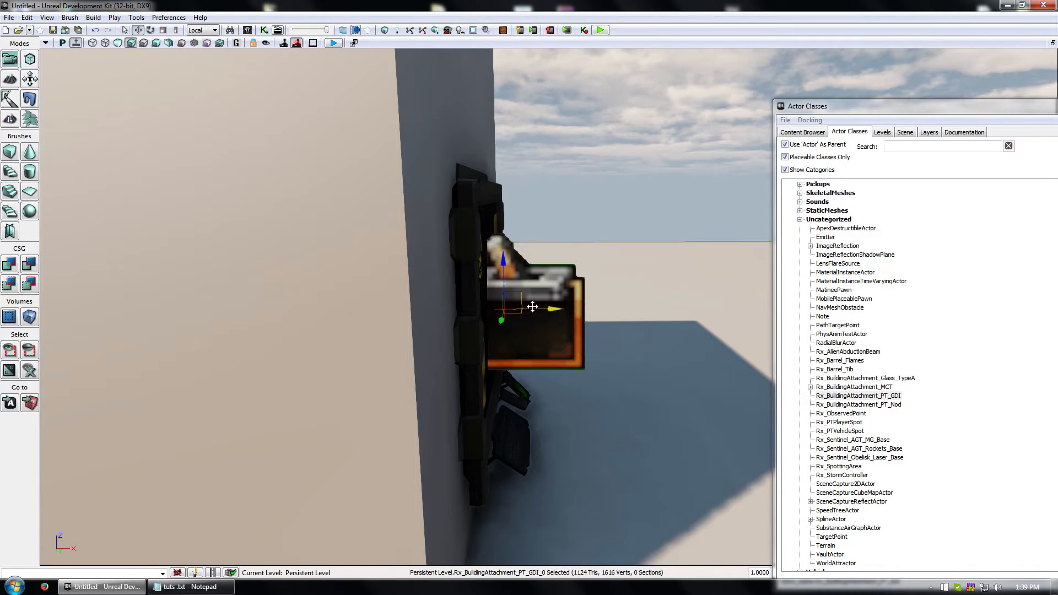
mouse_move(533, 307)
left_mouse_down()
mouse_move(606, 309)
mouse_move(540, 308)
left_mouse_up()
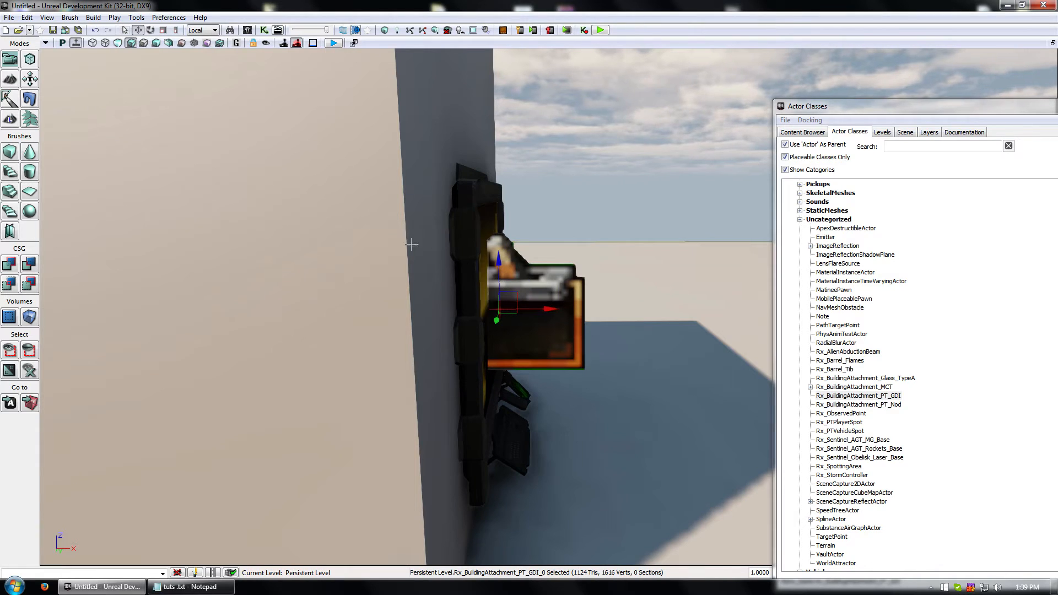
Display Rigid Body collision and move the GDI attachment back along X until its box nearly coincides with the mesh's collision box.
left_click(45, 43)
mouse_move(97, 71)
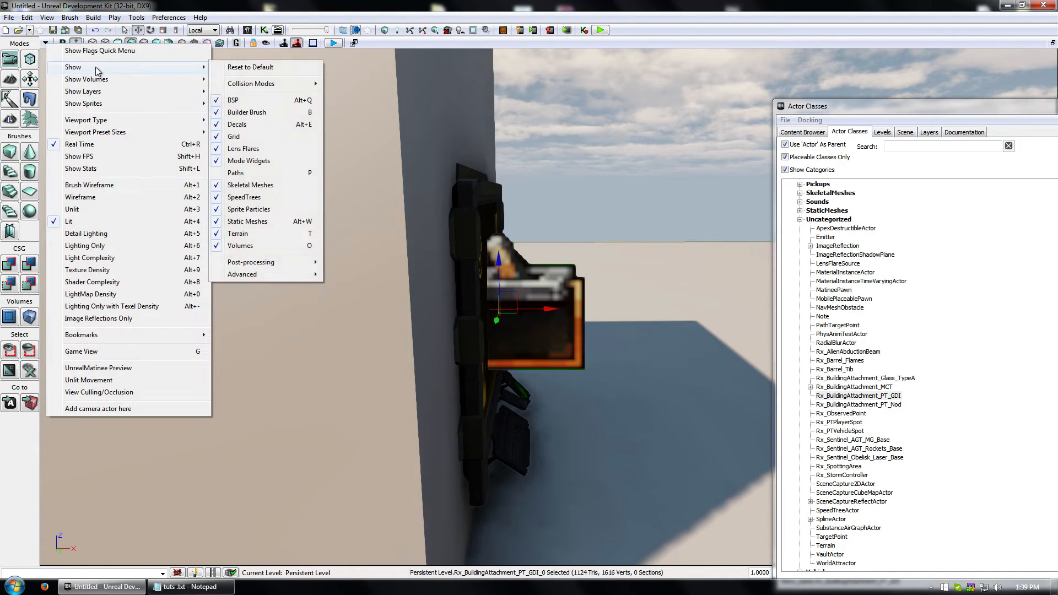
mouse_move(259, 83)
left_click(361, 108)
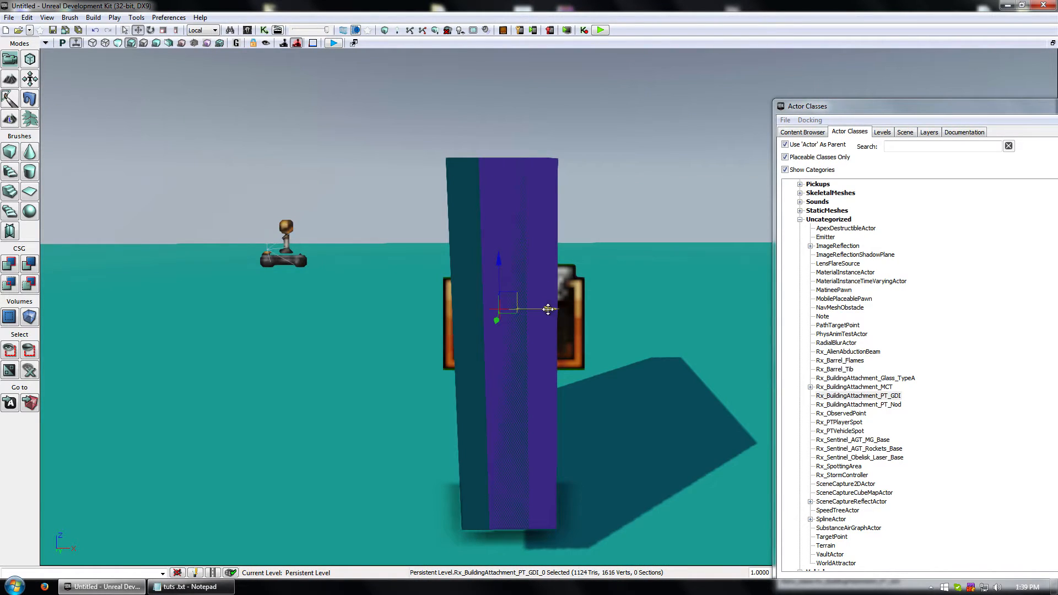
left_click_drag(547, 309, 529, 311)
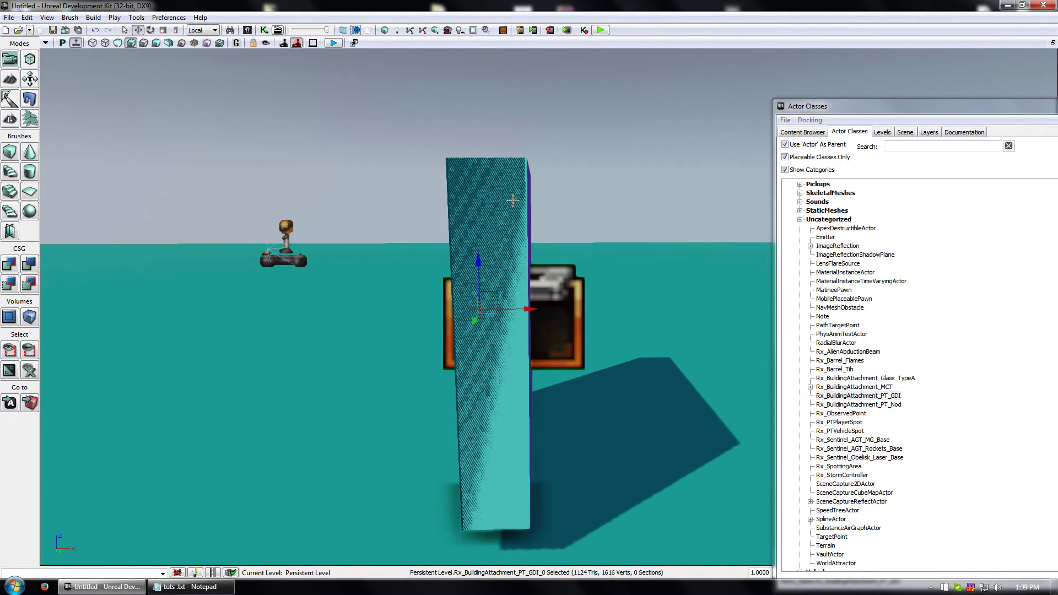
left_click_drag(510, 201, 510, 165)
left_click_drag(565, 134, 565, 130)
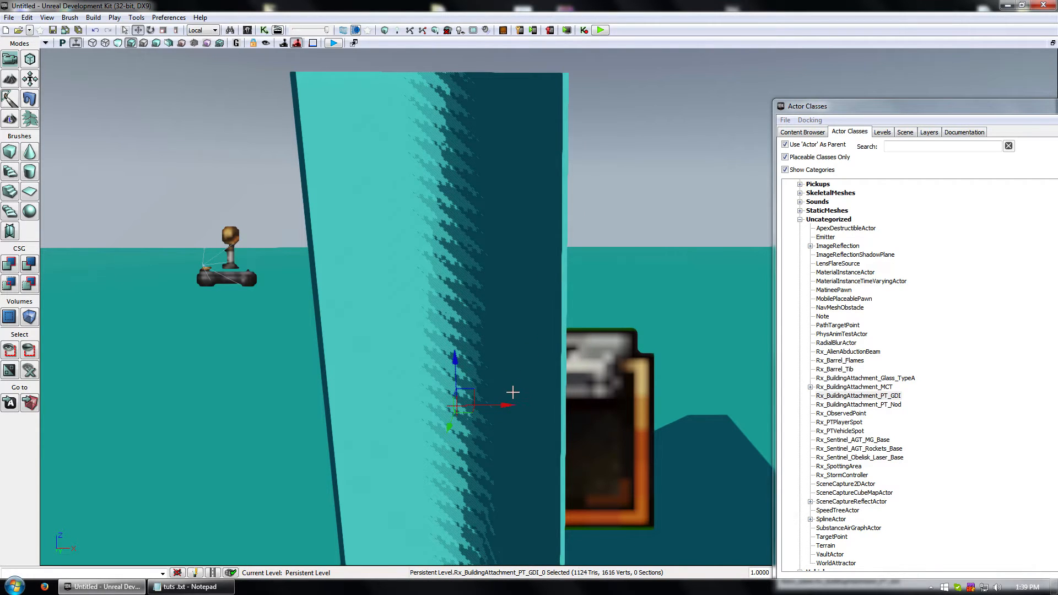
mouse_move(507, 406)
left_mouse_down()
mouse_move(553, 409)
mouse_move(492, 408)
mouse_move(511, 408)
mouse_move(502, 405)
left_mouse_up()
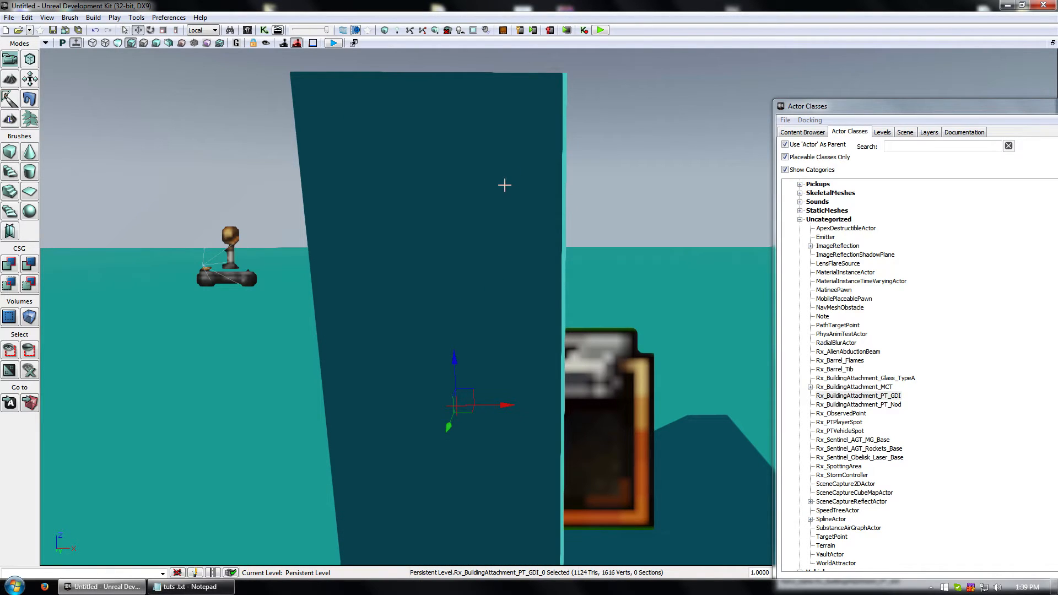
Close the actor class list and view the overlapping terminal collision boxes from an angle.
left_click_drag(936, 108, 732, 65)
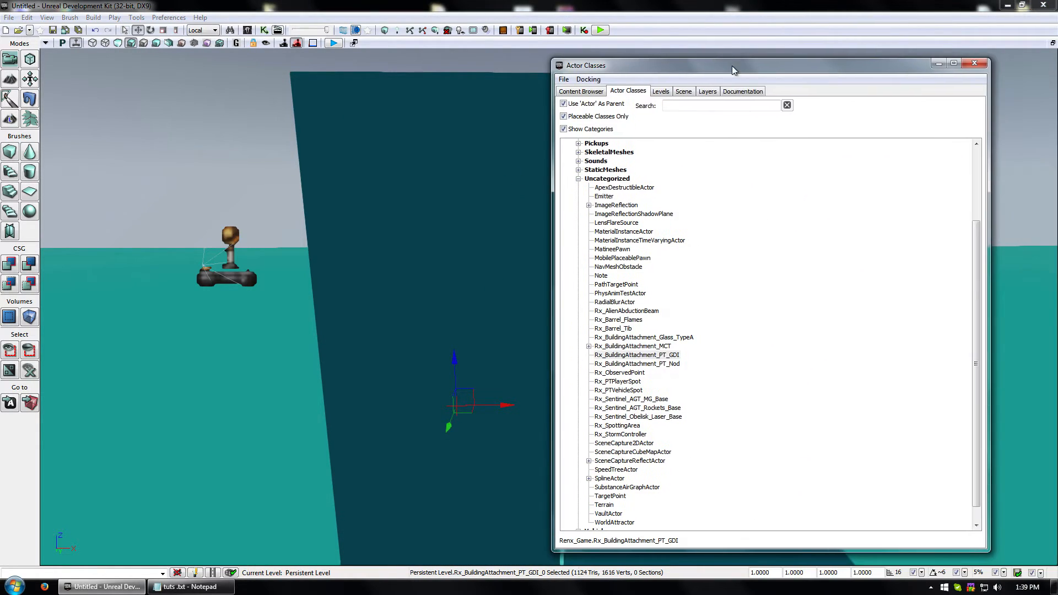
left_click(974, 63)
key("d")
right_click_drag(765, 311, 718, 294)
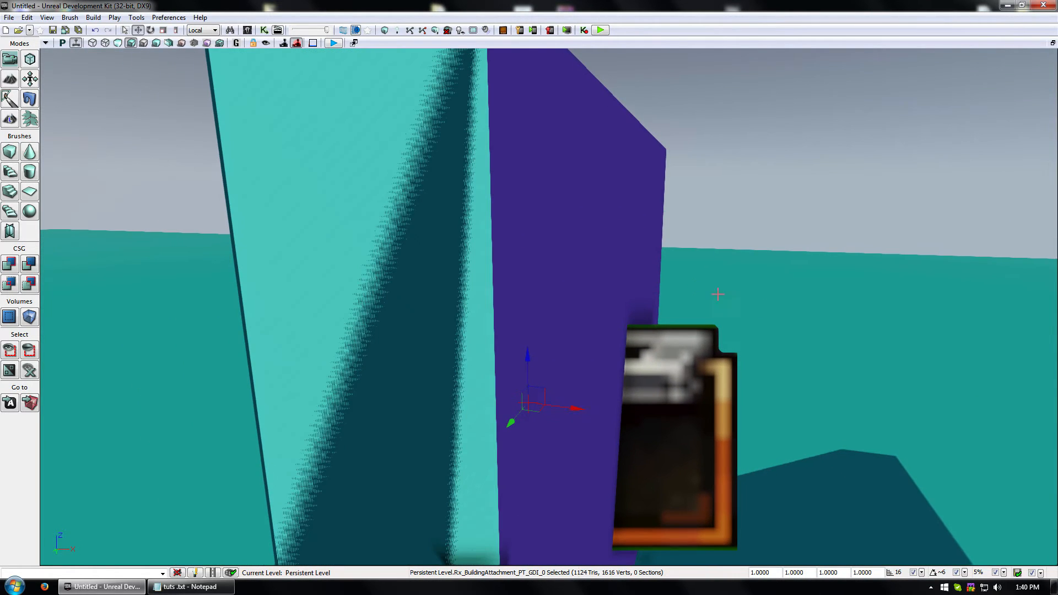
Open the level's Kismet sequence and add a Level Loaded event in an empty area of the graph.
left_click(264, 30)
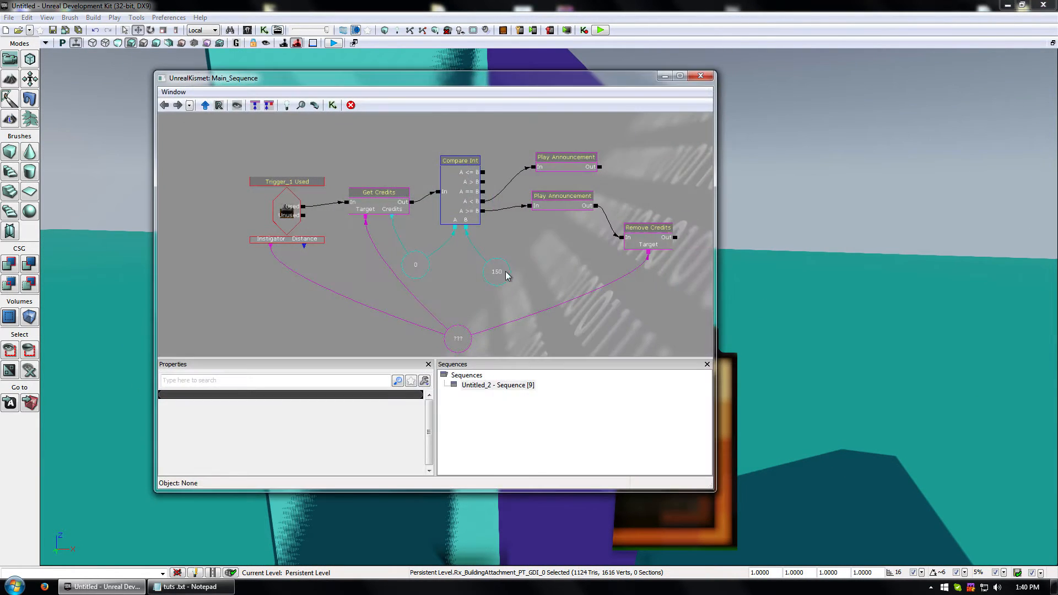
left_click_drag(428, 154, 448, 354)
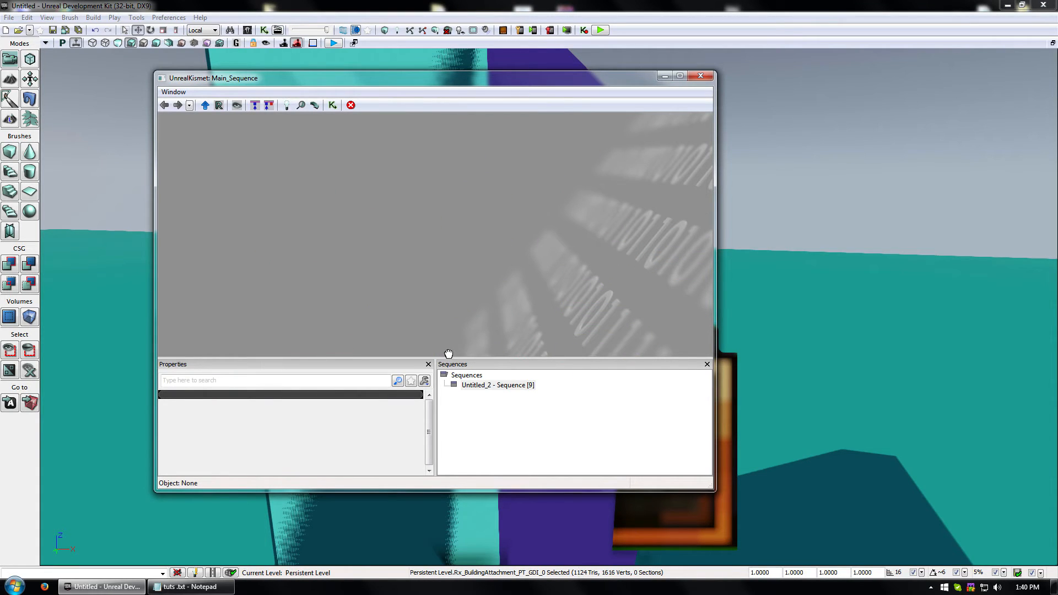
right_click(361, 202)
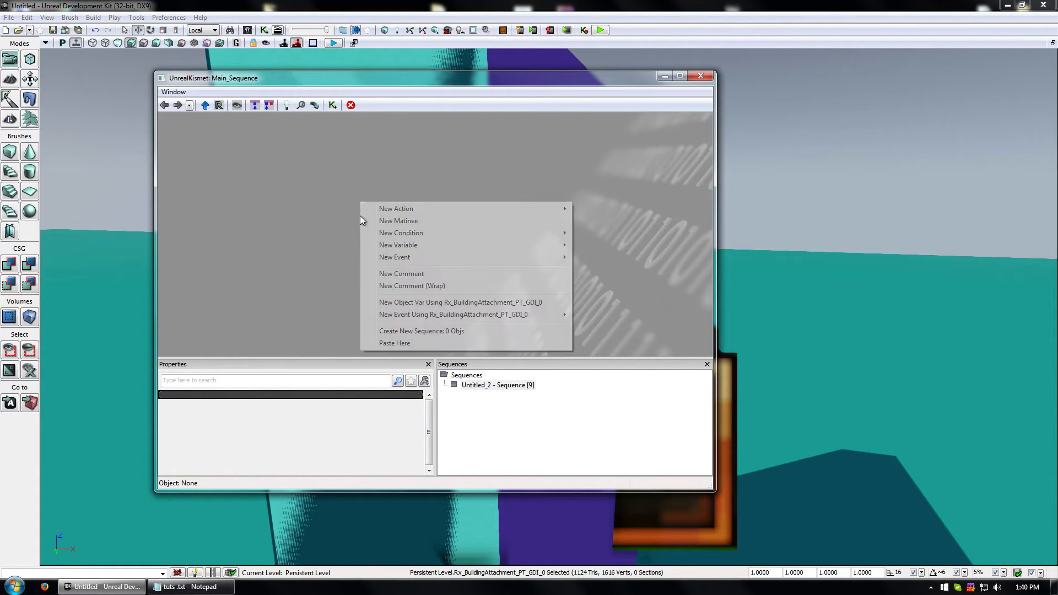
mouse_move(380, 211)
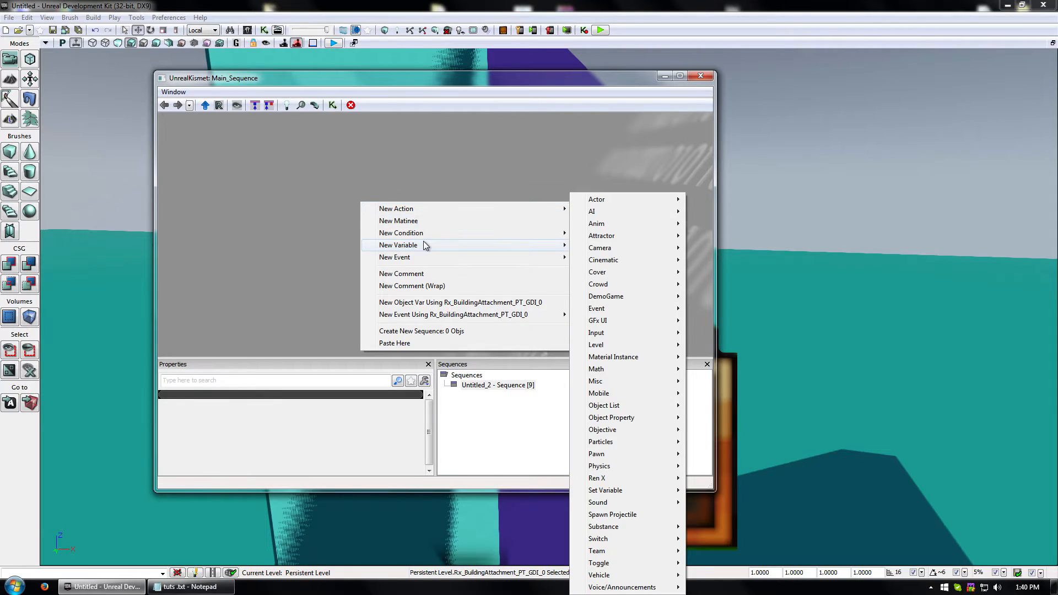
mouse_move(418, 233)
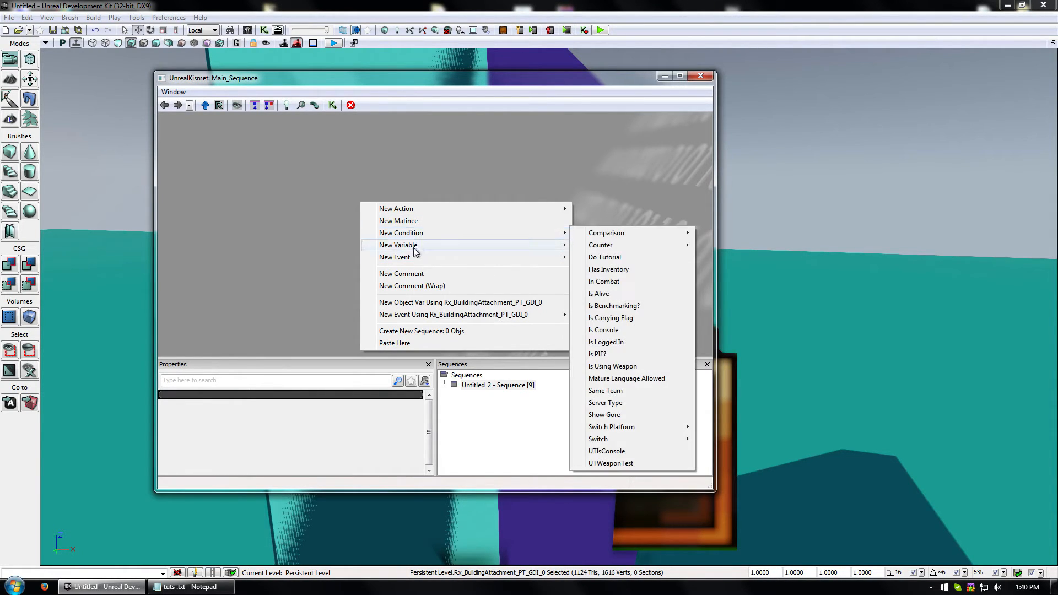
left_click(607, 354)
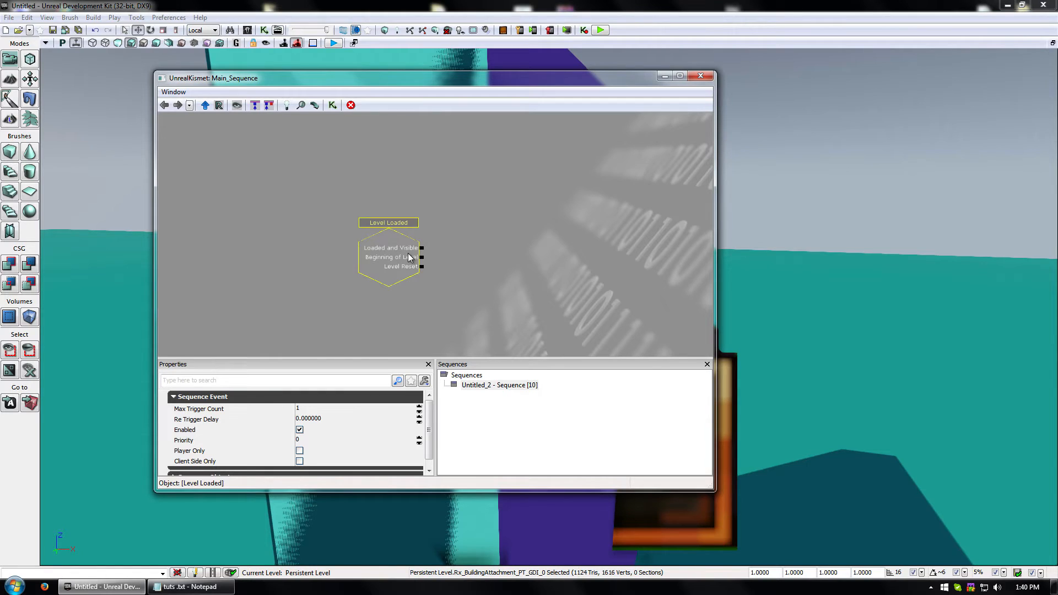
Add an Object Property Modify Property action beside the Level Loaded event and link Loaded and Visible to its In.
right_click(521, 249)
mouse_move(540, 254)
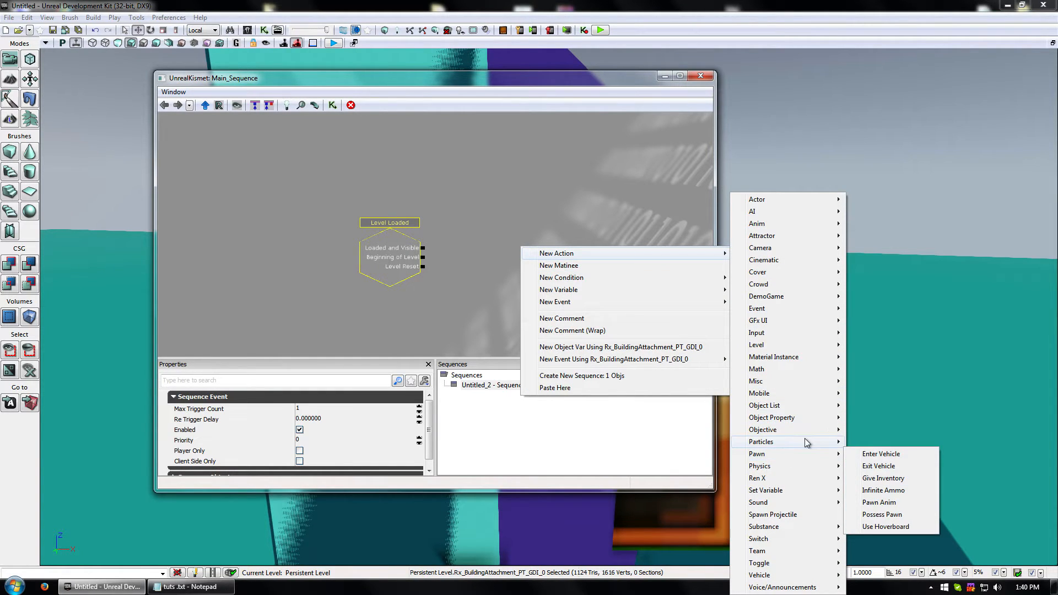
mouse_move(771, 420)
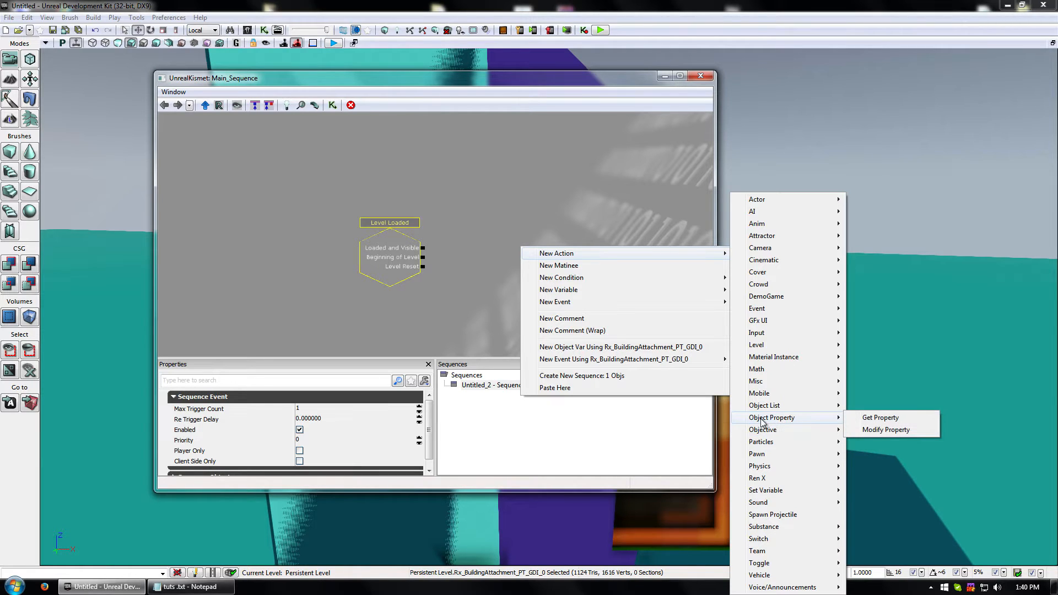
left_click(887, 430)
left_click_drag(536, 274, 501, 239)
left_click_drag(423, 247, 482, 242)
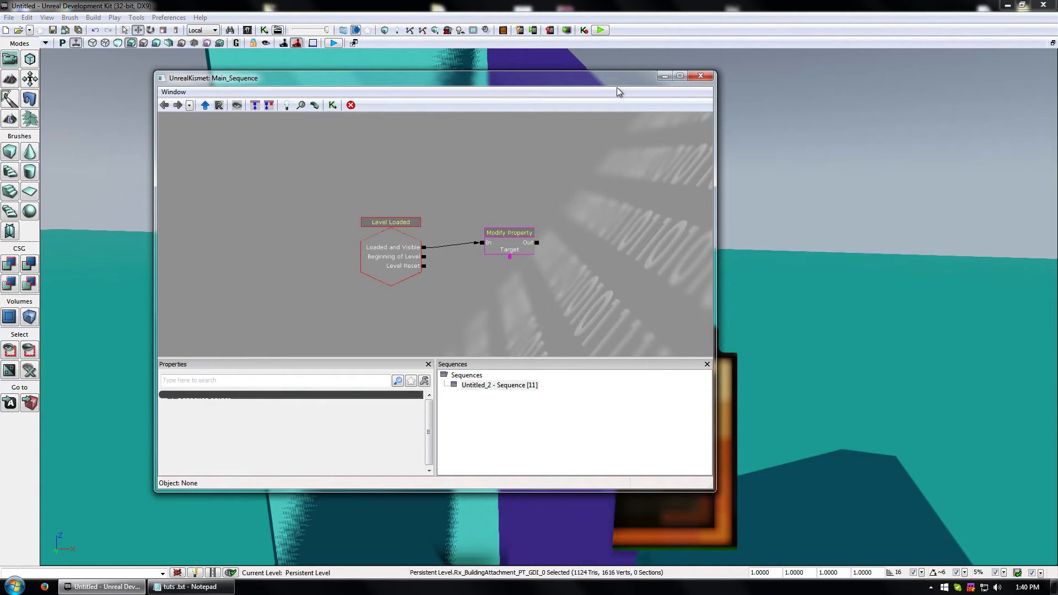
Add an object variable using Rx_BuildingAttachment_PT_GDI_0 below the Modify Property action and link it to Target.
left_click_drag(607, 77, 589, 283)
left_click_drag(524, 301, 546, 188)
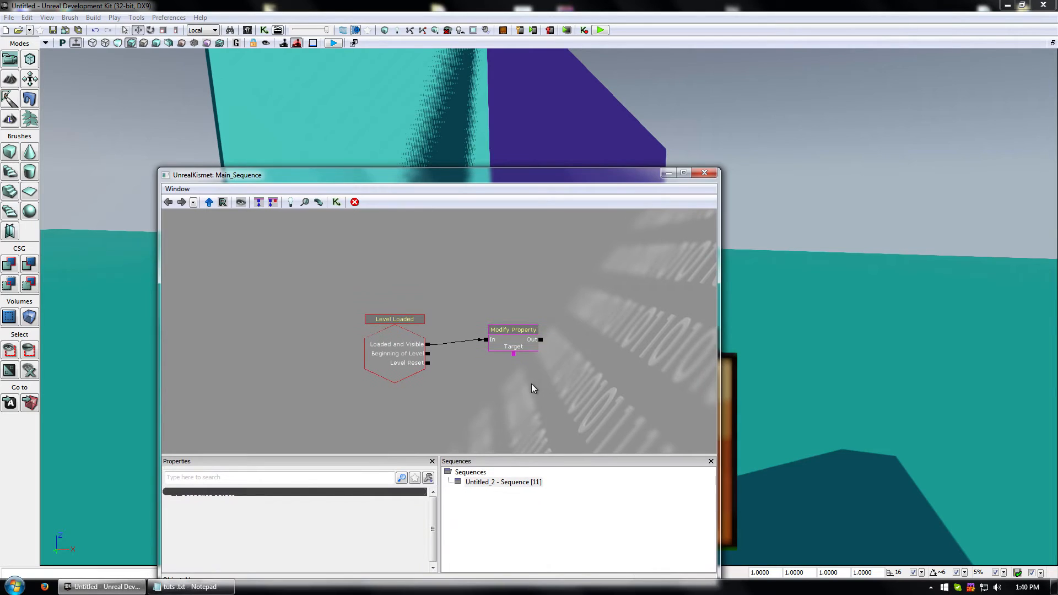
right_click(532, 371)
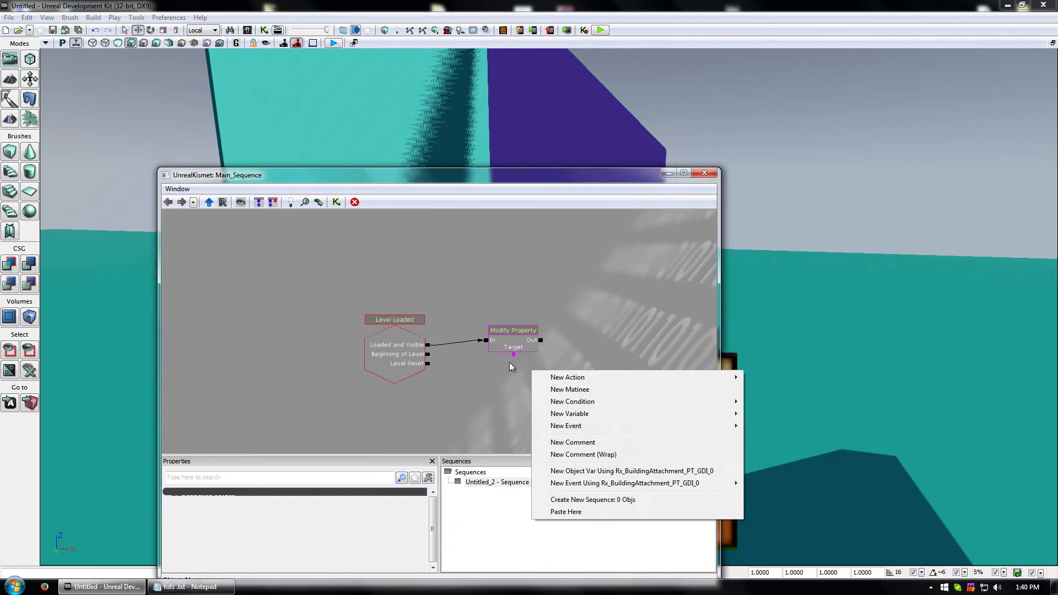
left_click(584, 471)
left_click_drag(513, 354, 522, 404)
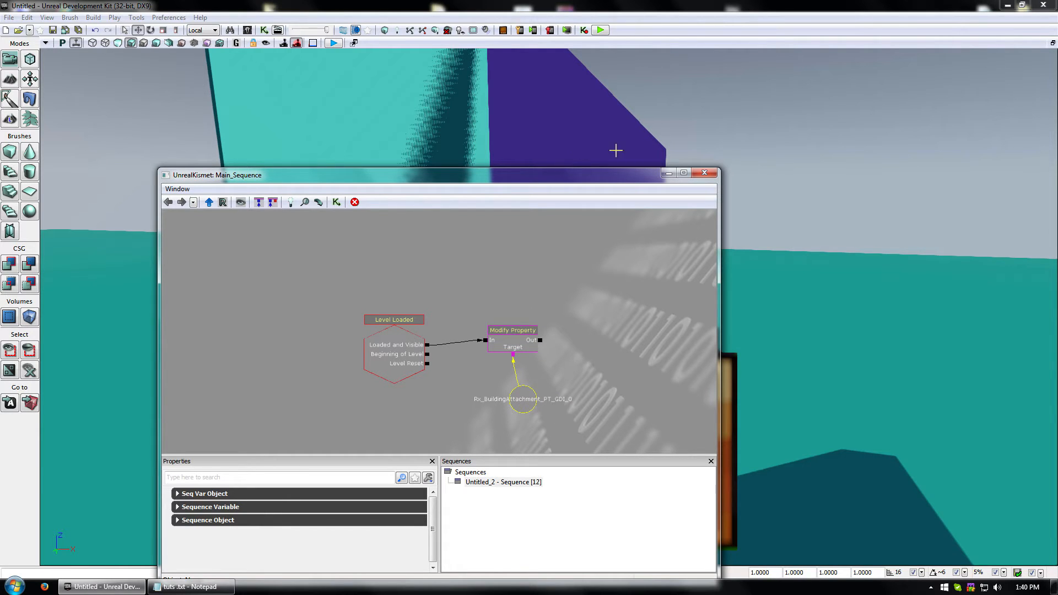
Look over the property categories of the GDI terminal attachment, including Movement, and close its properties.
double_click(557, 114)
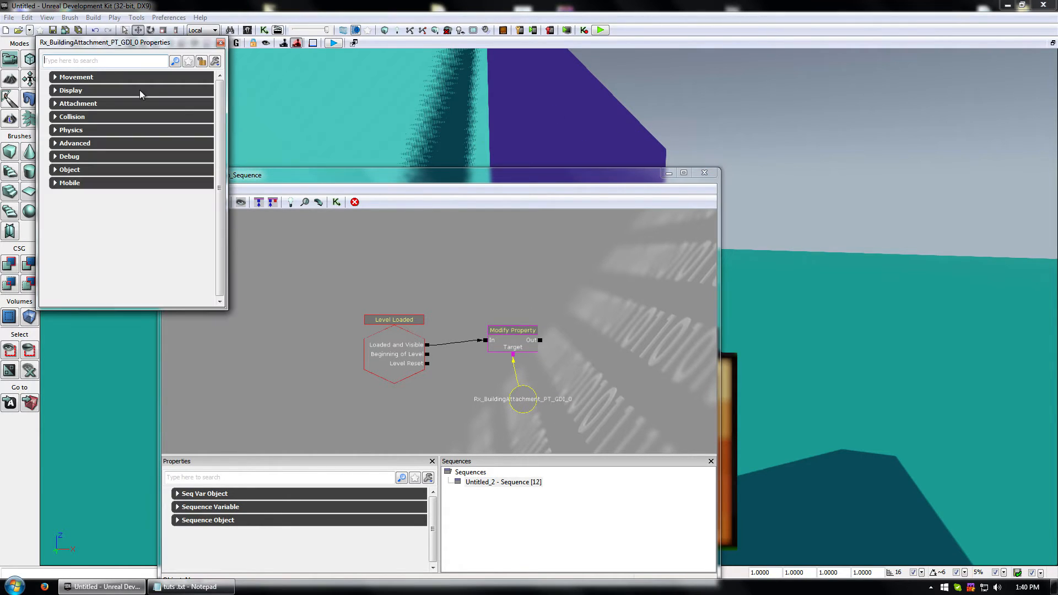
left_click(67, 78)
left_click(64, 79)
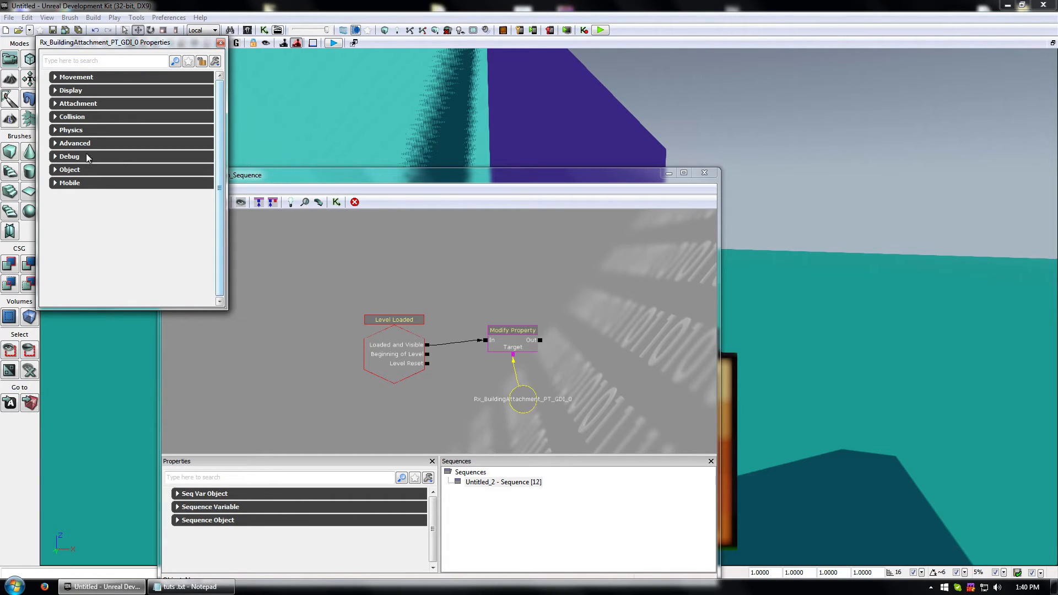
left_click(221, 43)
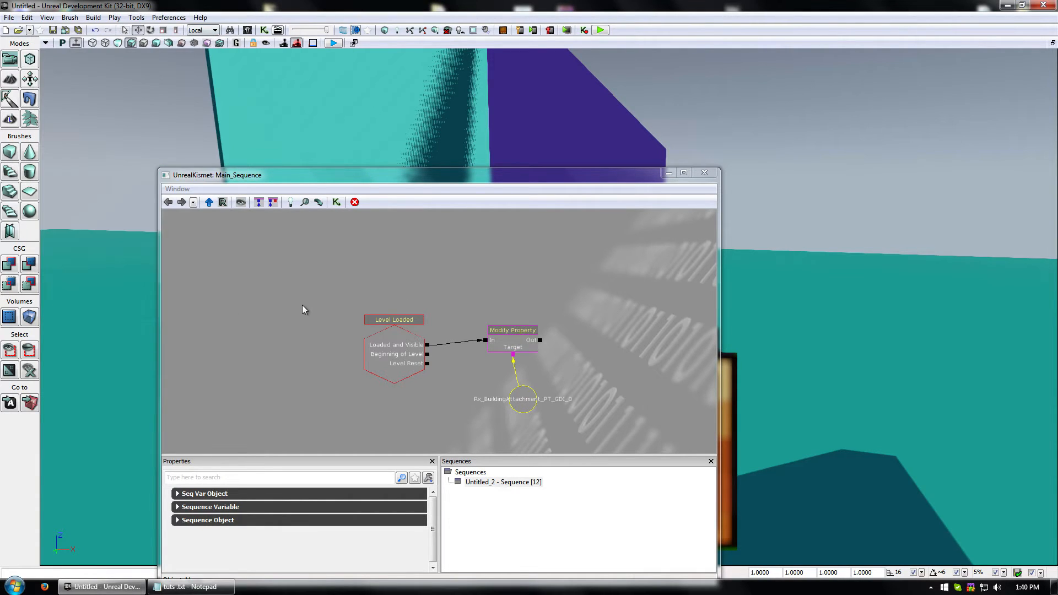
Add one entry to the Modify Property action's Properties array and expand it.
left_click_drag(457, 177, 370, 122)
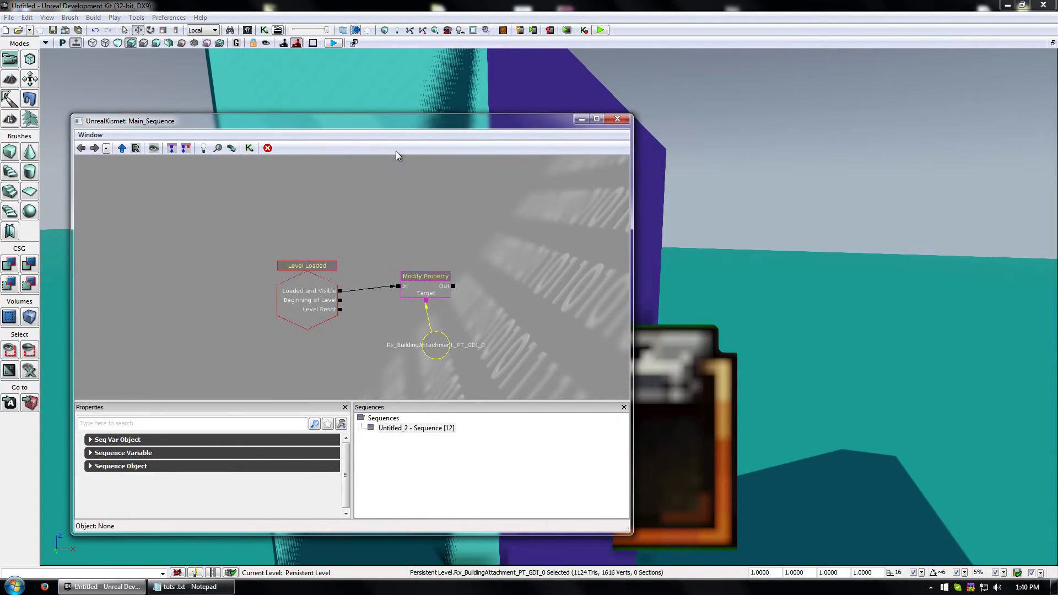
left_click(90, 440)
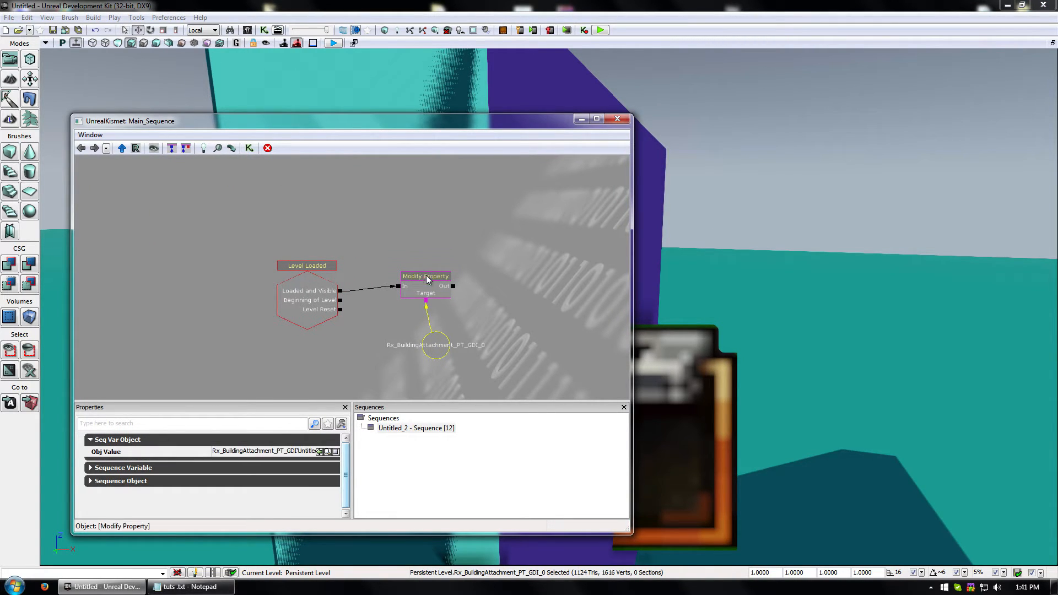
left_click(425, 286)
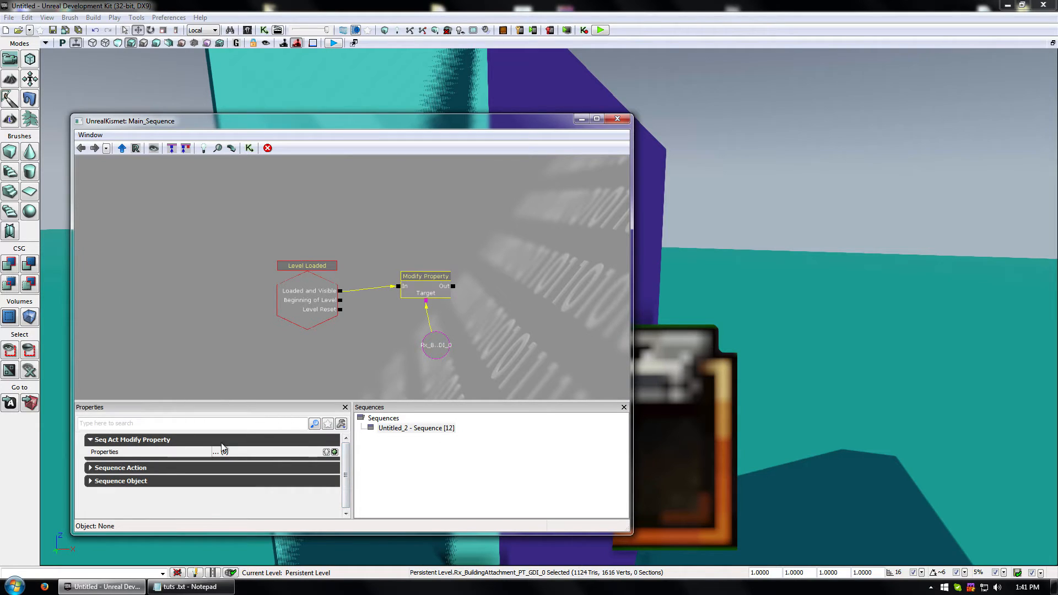
left_click(334, 451)
left_click(102, 462)
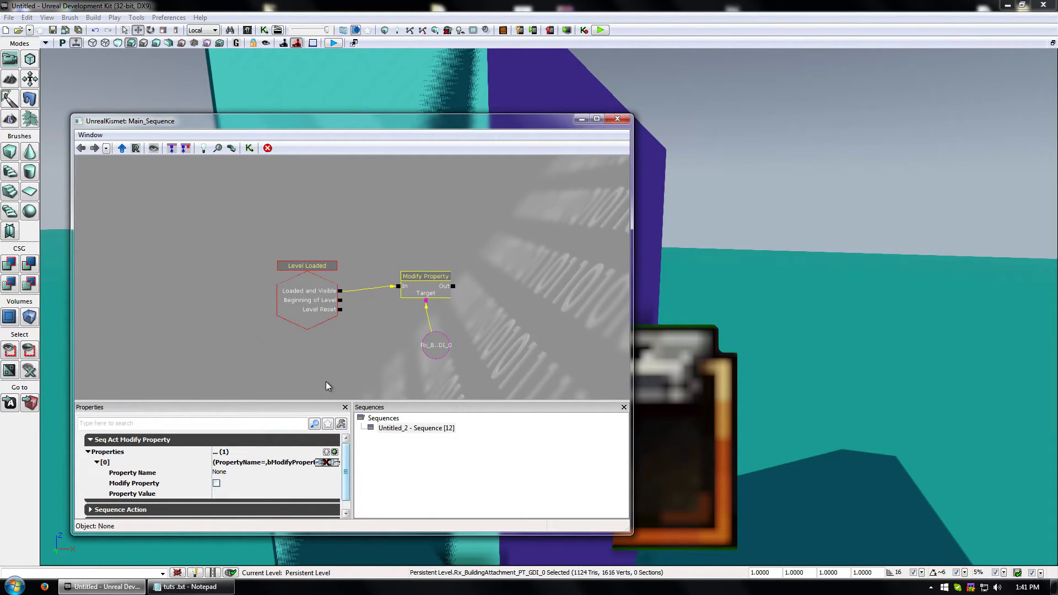
Copy bAccessable from the tuts.txt notes in Notepad and paste it as the entry's Property Name in Kismet.
left_click(228, 472)
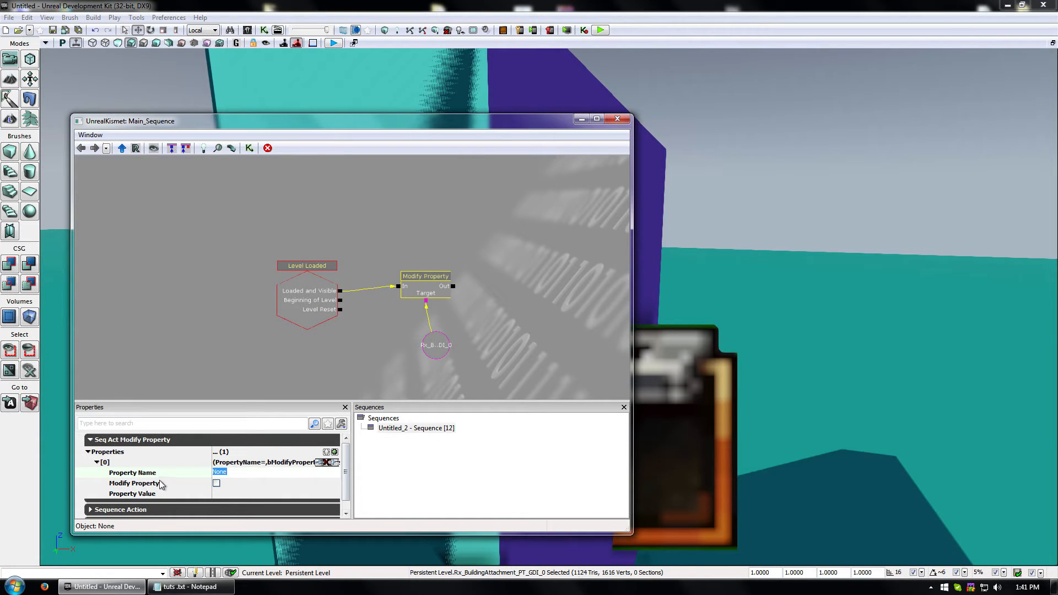
left_click(190, 586)
left_click_drag(697, 174, 838, 181)
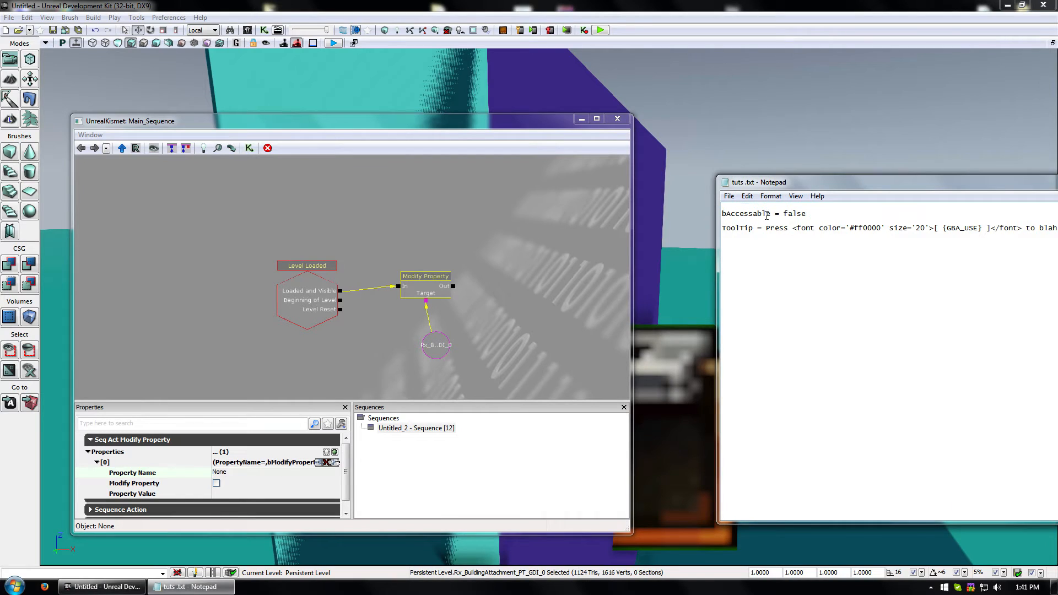
left_click_drag(767, 215, 723, 216)
right_click(735, 213)
left_click(769, 251)
left_click(233, 473)
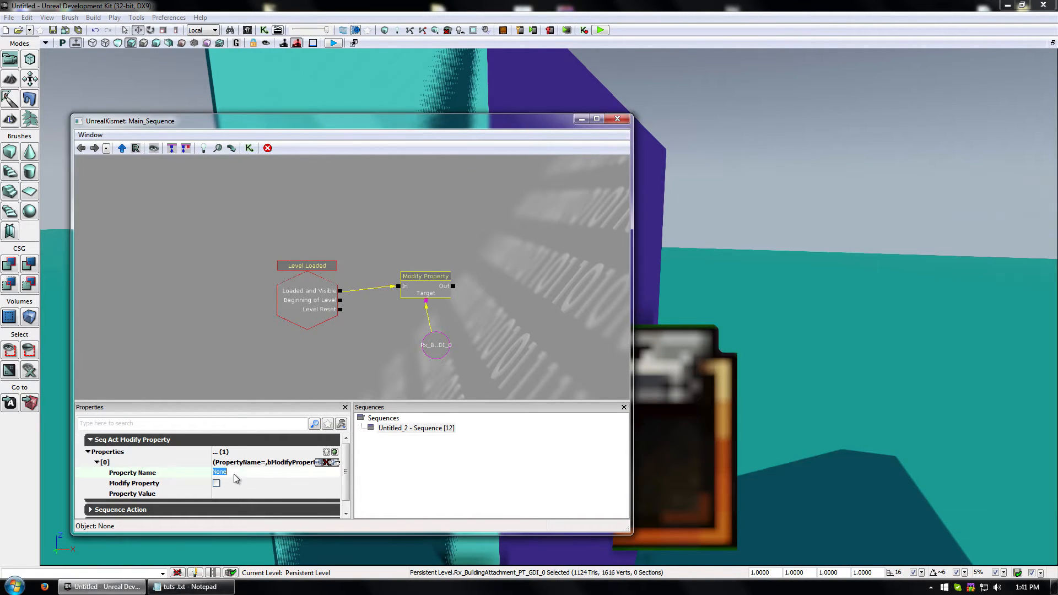
right_click(234, 473)
left_click(267, 368)
Enable Modify Property for the bAccessable entry and set its Property Value to true.
left_click(216, 483)
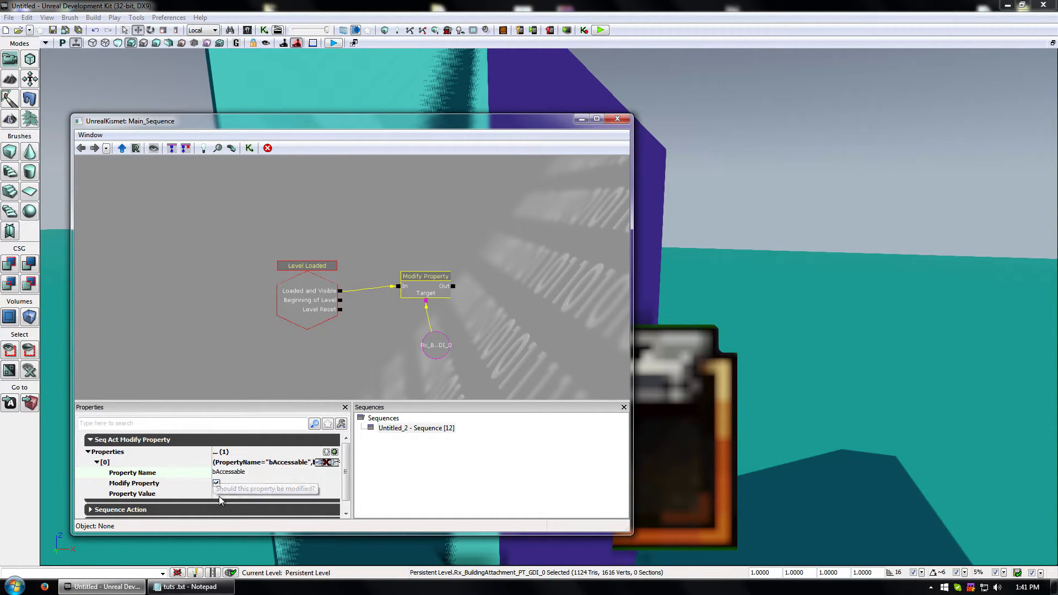
left_click(214, 494)
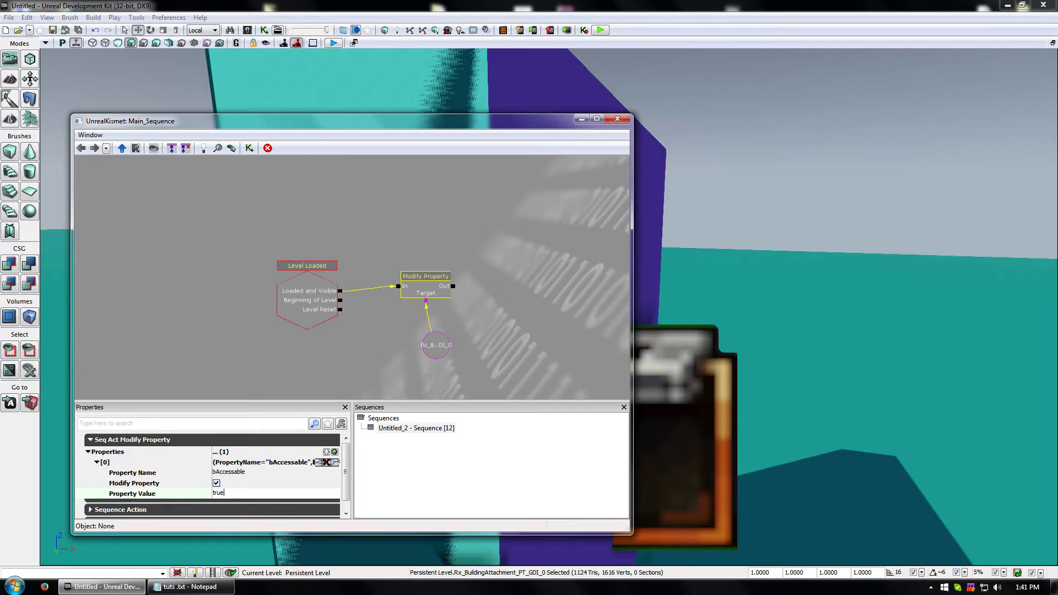
left_click(252, 472)
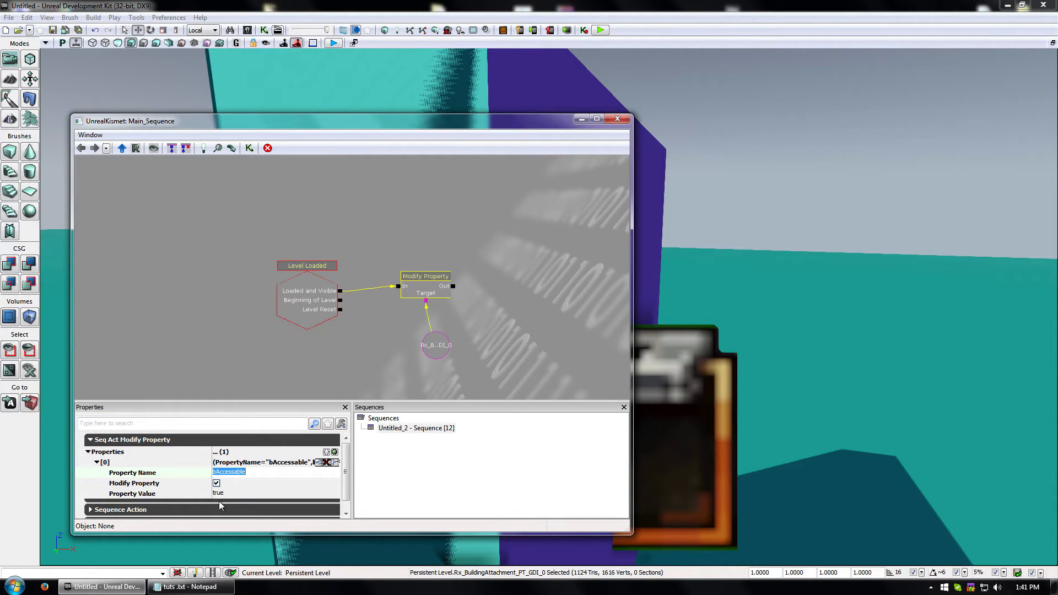
Minimize Kismet, play the level from the floor beside the cube and walk the character up to the GDI terminal.
left_click(581, 119)
right_click_drag(578, 265, 617, 327)
right_click(617, 327)
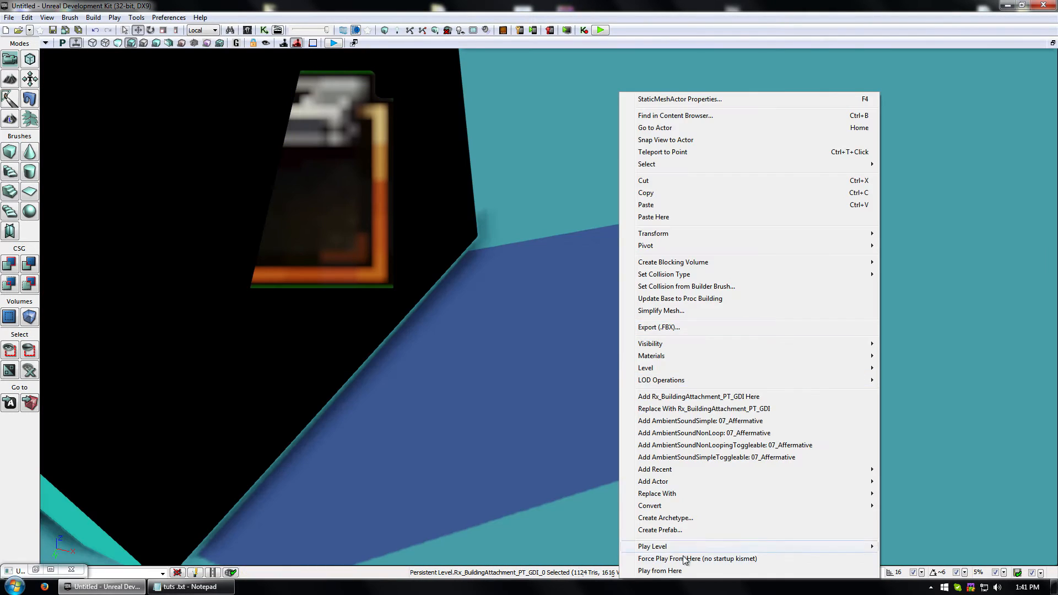
left_click(691, 567)
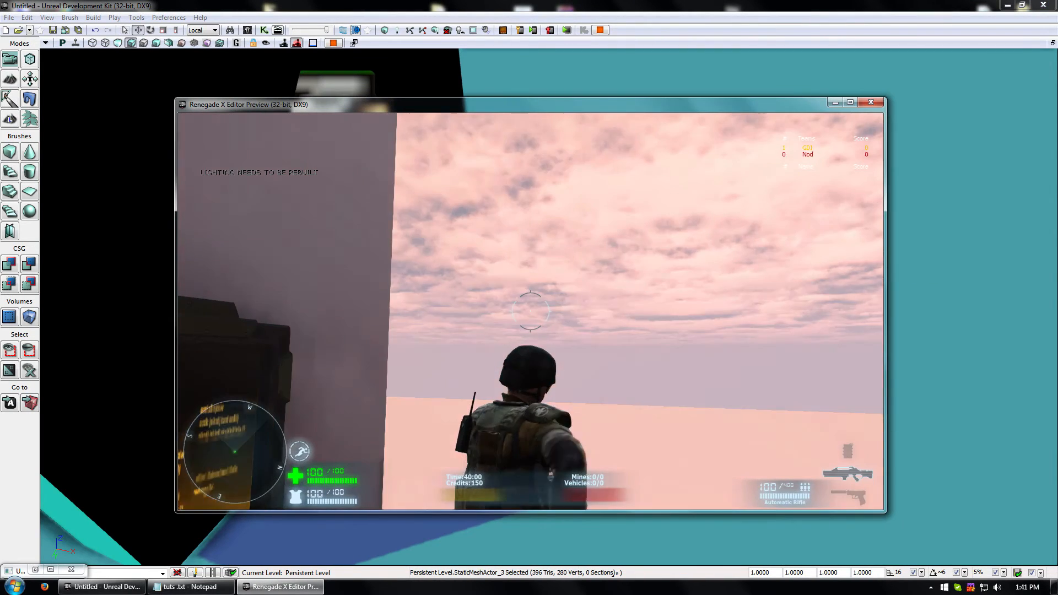
key("a")
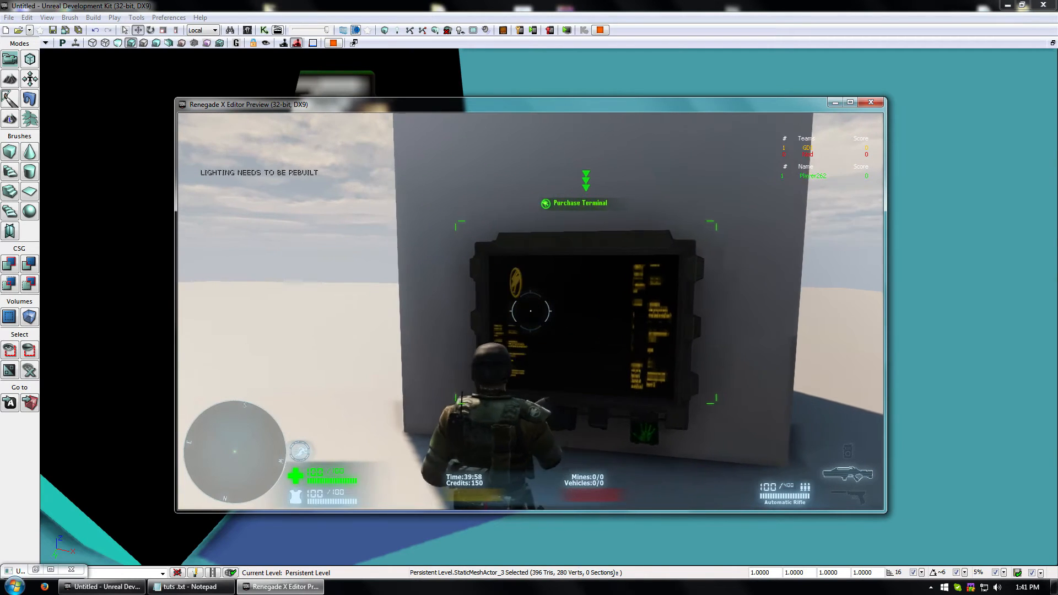
key("w")
key("w")
key("w")
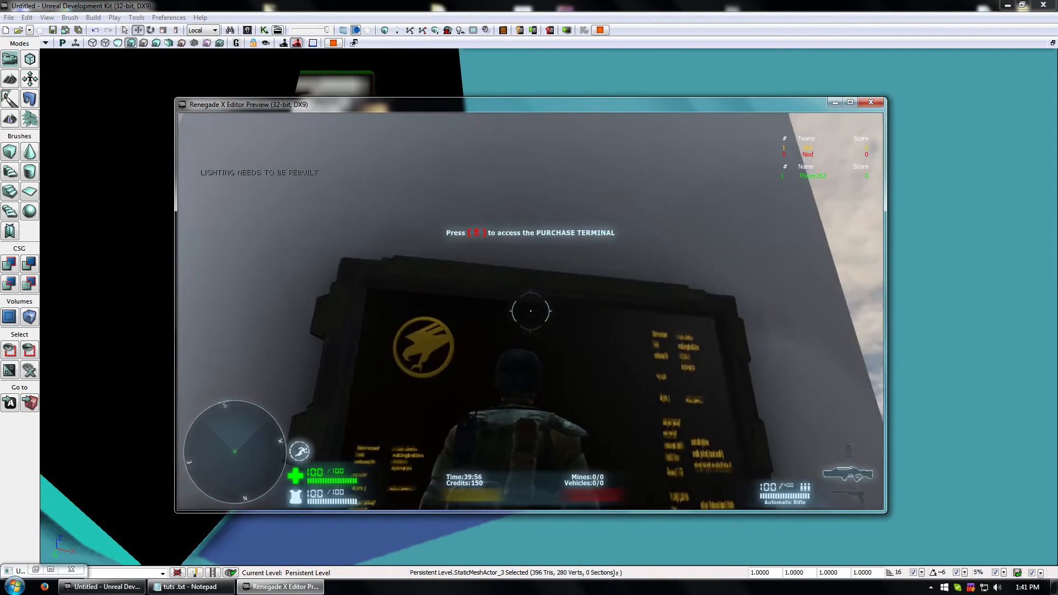
Test the terminal at close range by opening its purchase screen, and exit the preview.
key("s")
key("w")
key("s")
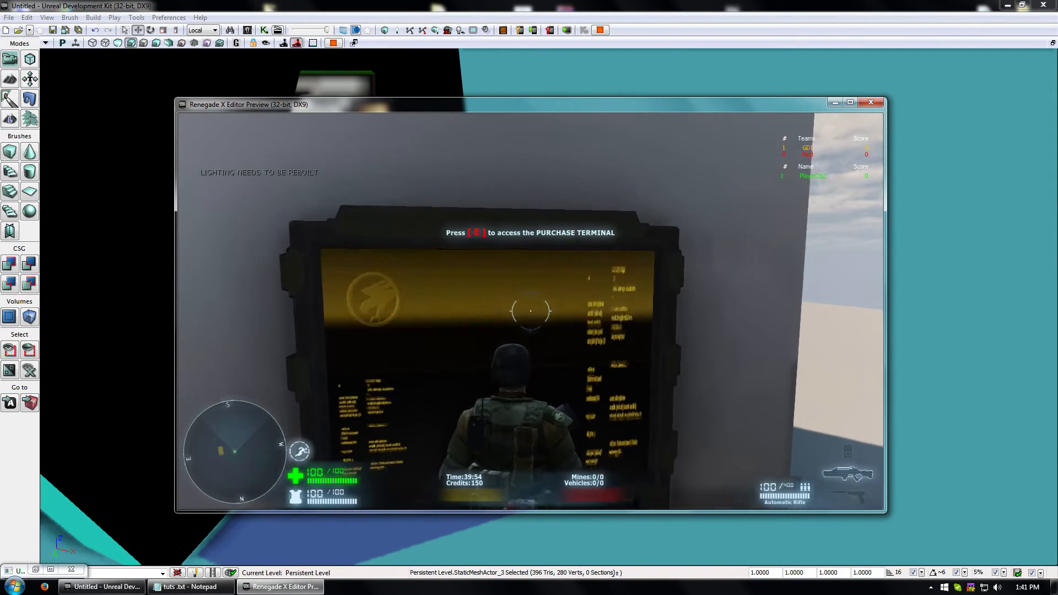
key("w")
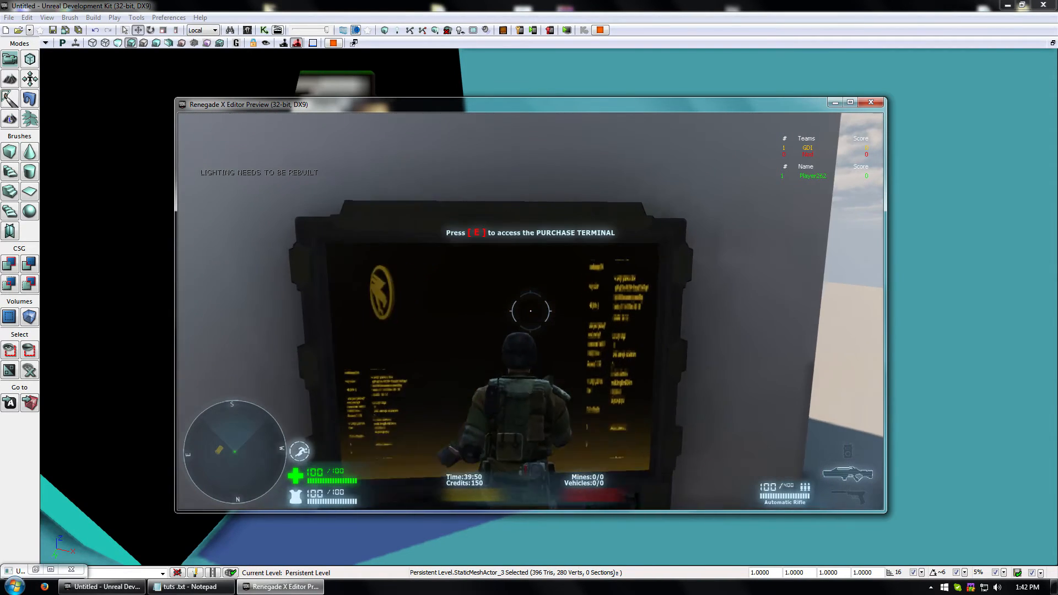
key("e")
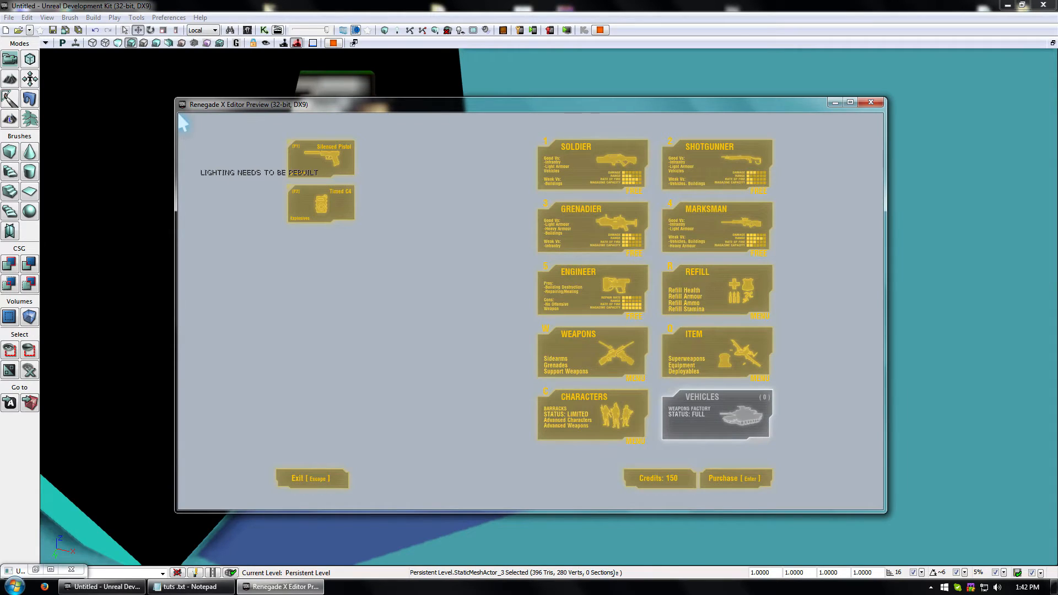
key("Escape")
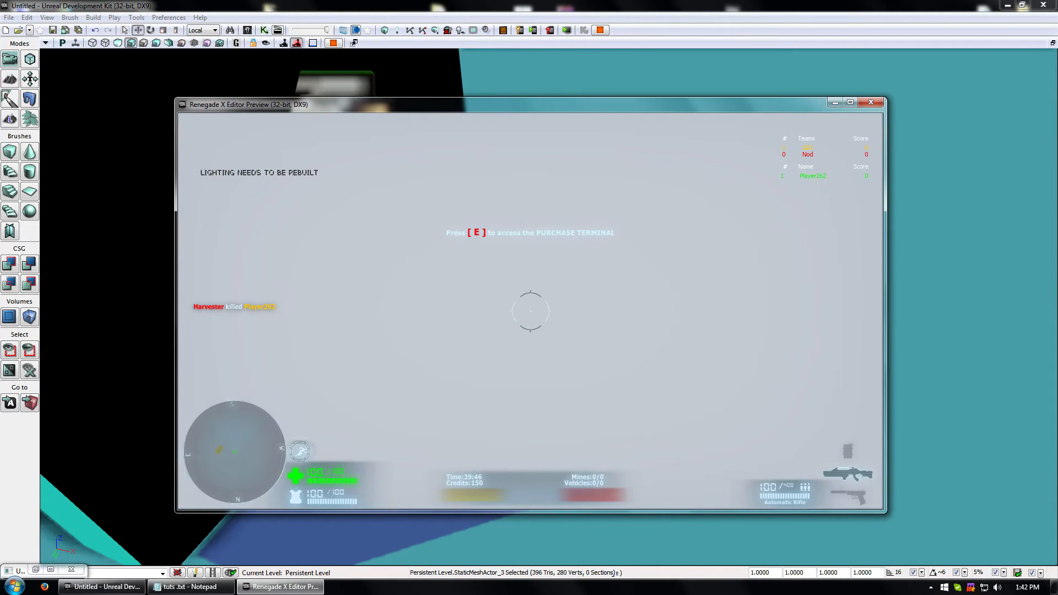
key("Escape")
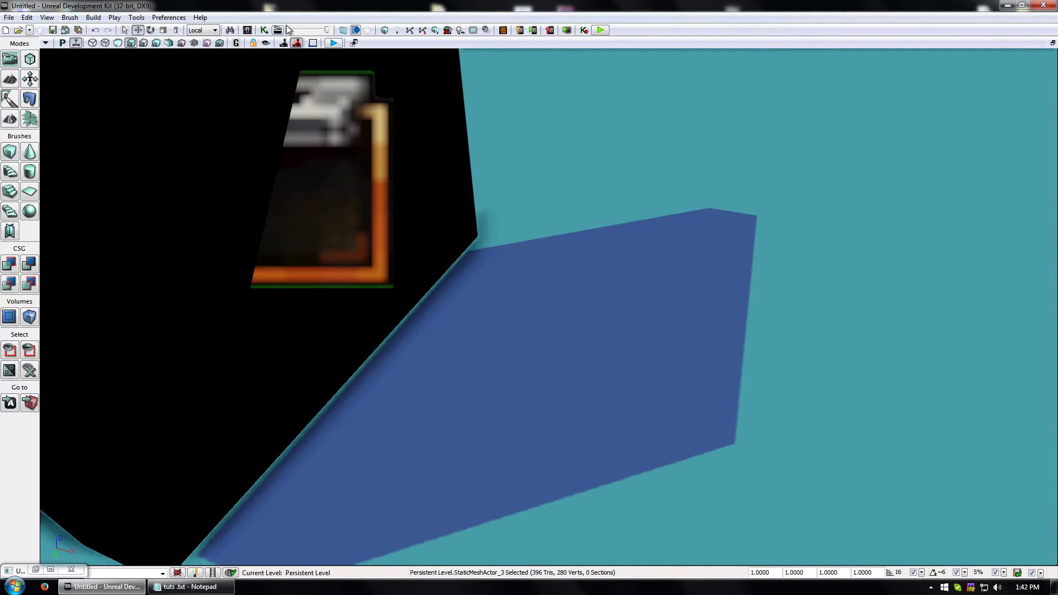
Restore the Kismet graph and set the bAccessable entry's Property Value to false.
left_click(36, 570)
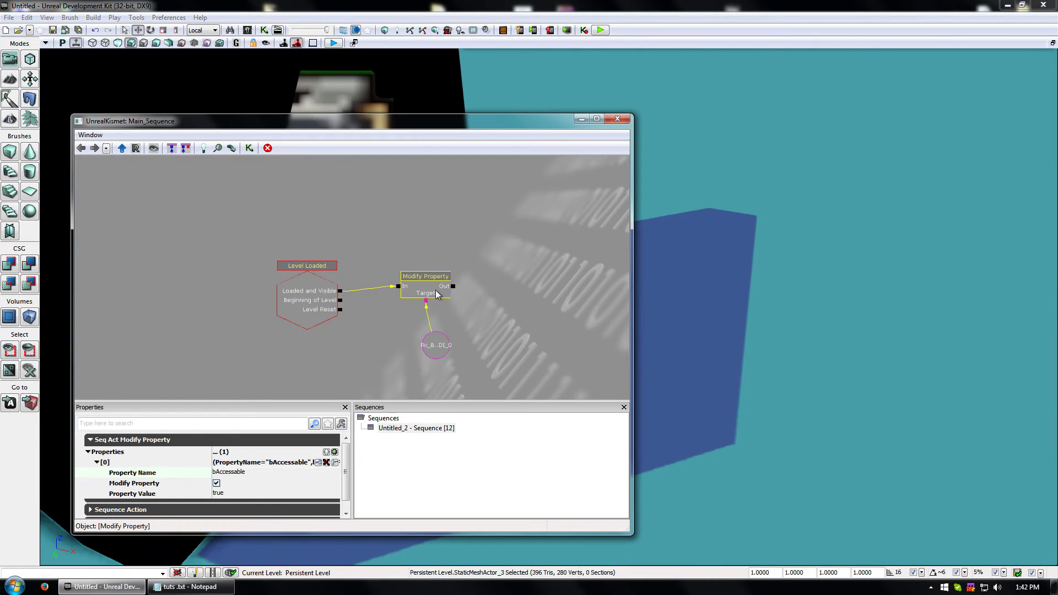
left_click(231, 494)
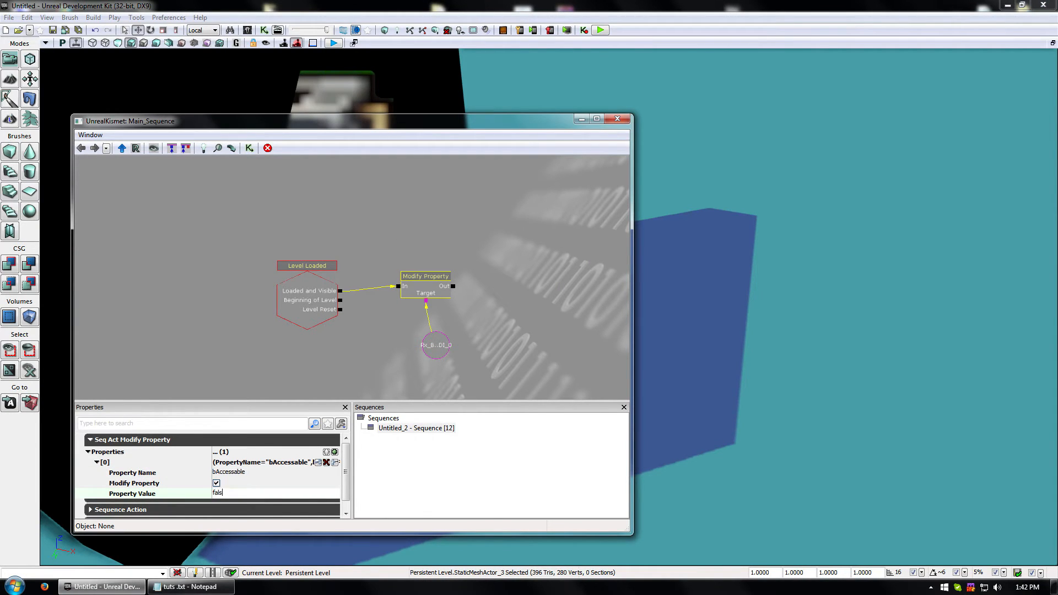
left_click(258, 471)
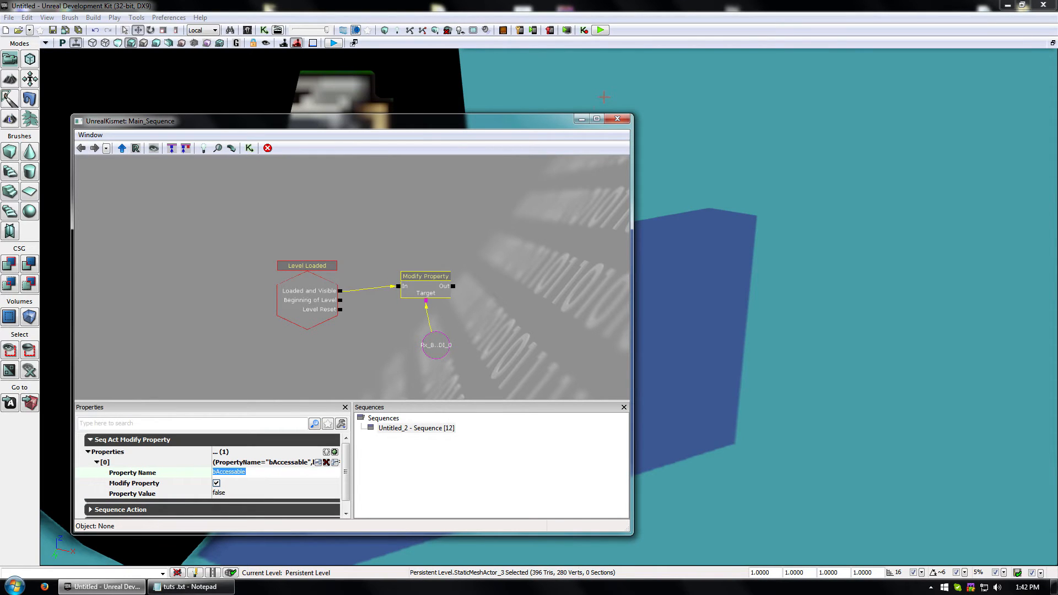
Play the level again from beside the cube, walk up to the terminal to check its access, and end the preview.
left_click(581, 119)
right_click(607, 435)
left_click(679, 571)
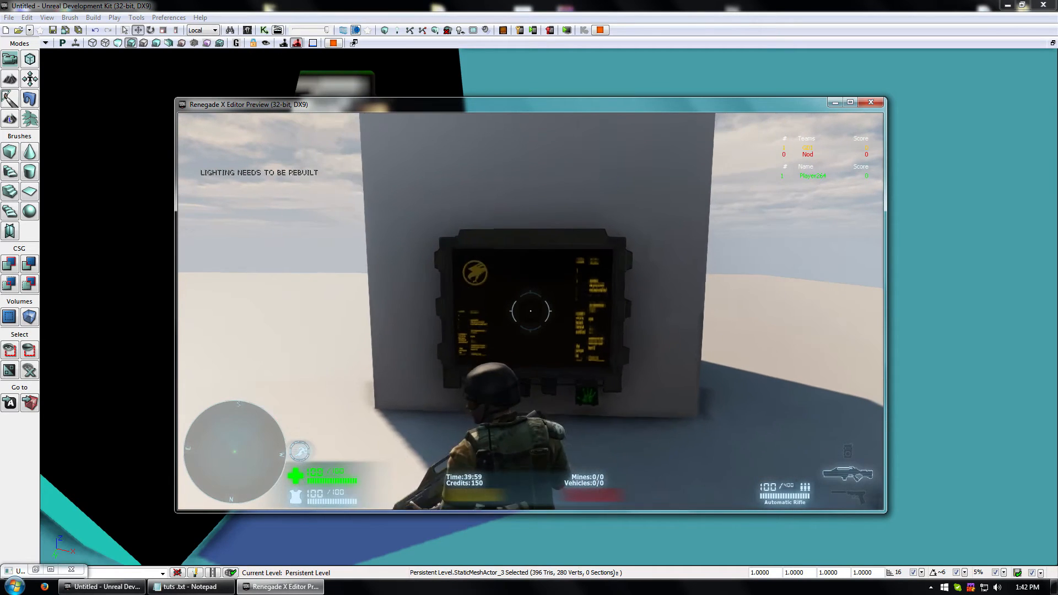
key("w")
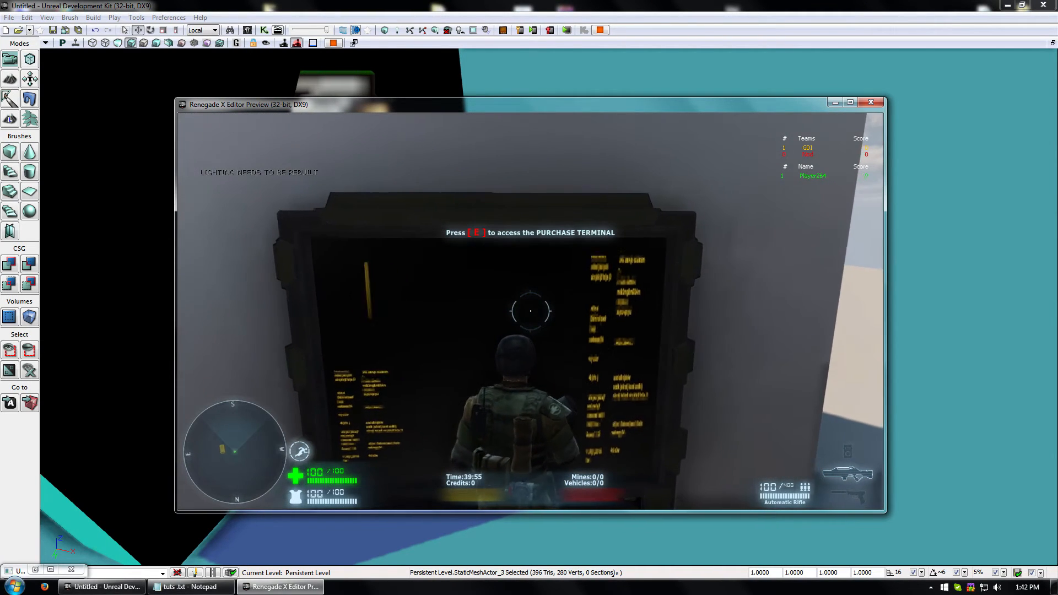
key("Escape")
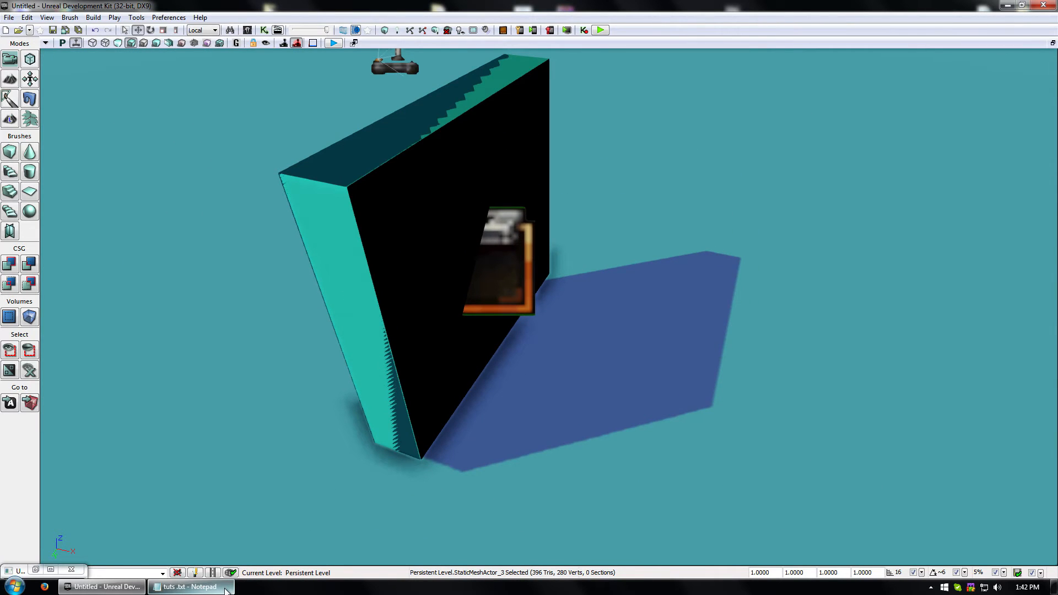
Preview the level from the floor beside the cube, check the terminal's access prompt up close, and exit the preview.
left_click(410, 238)
right_click(544, 386)
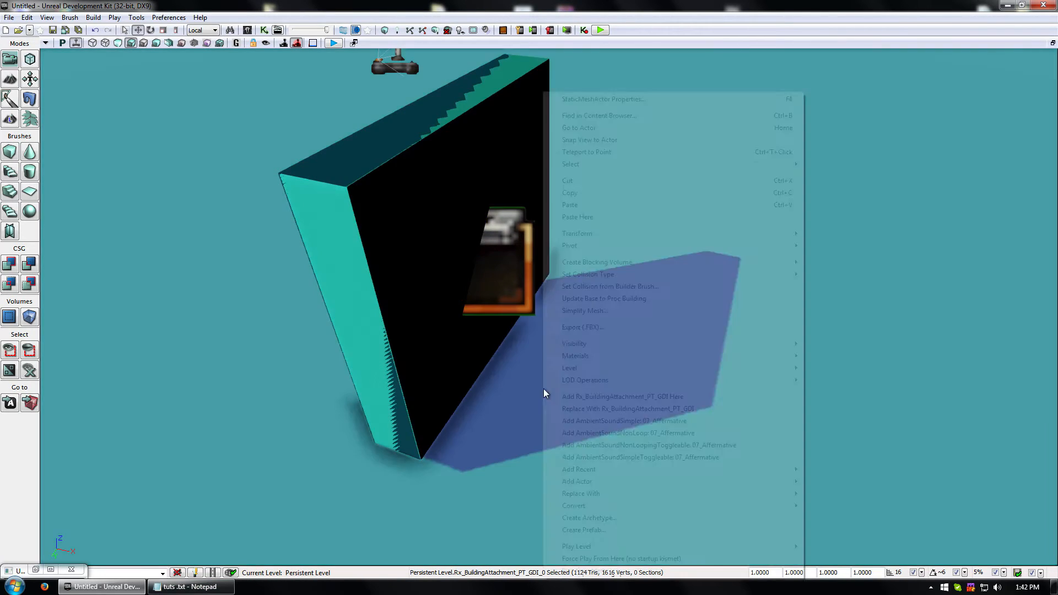
left_click(584, 570)
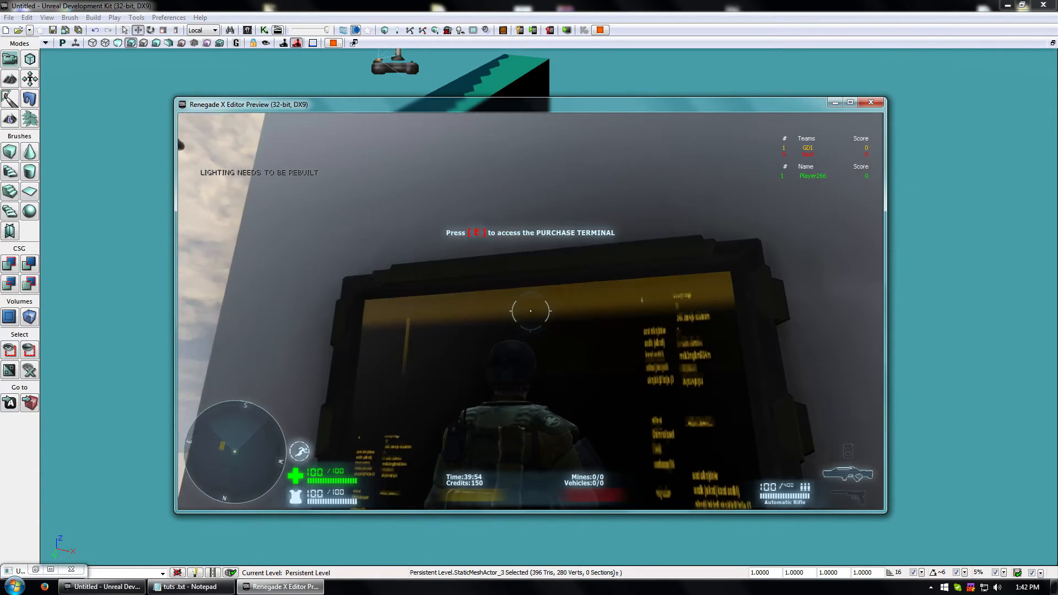
key("Escape")
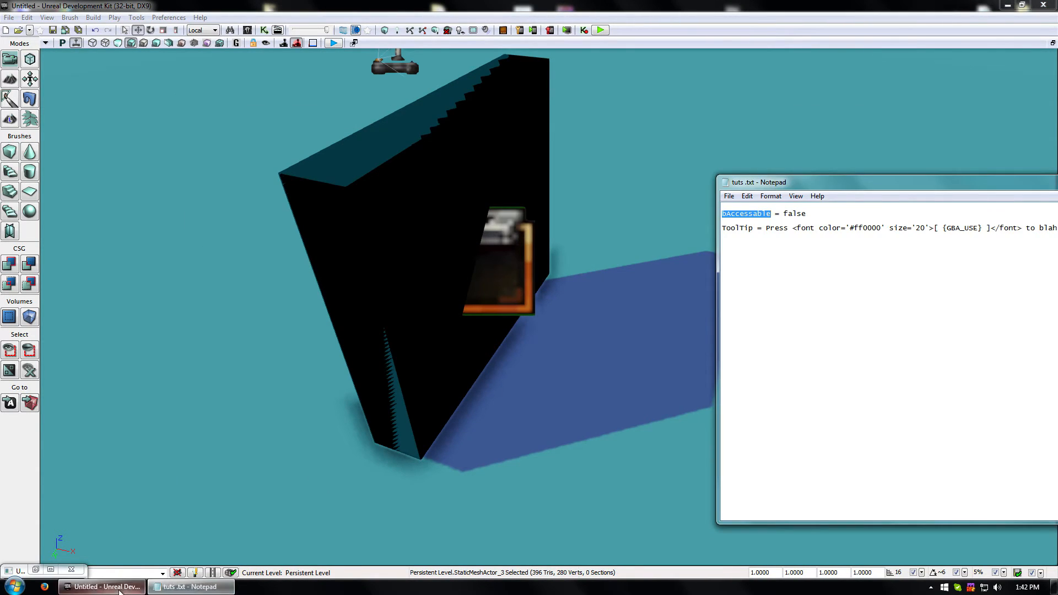
Reopen the Kismet graph and add a second, expanded entry to the Modify Property action's Properties list.
left_click(264, 30)
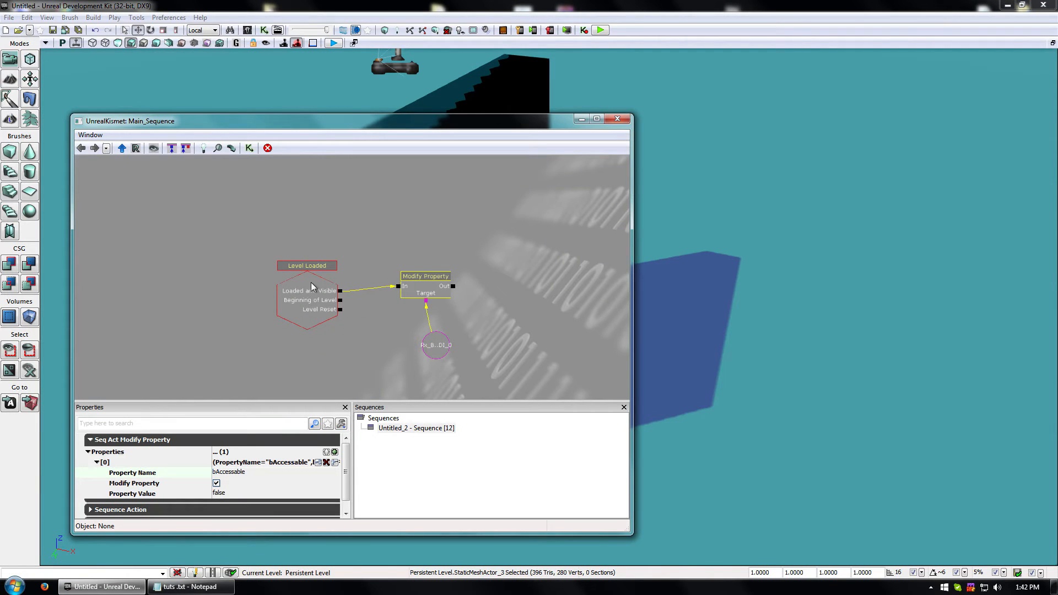
left_click(335, 451)
left_click_drag(347, 464, 349, 485)
left_click(99, 483)
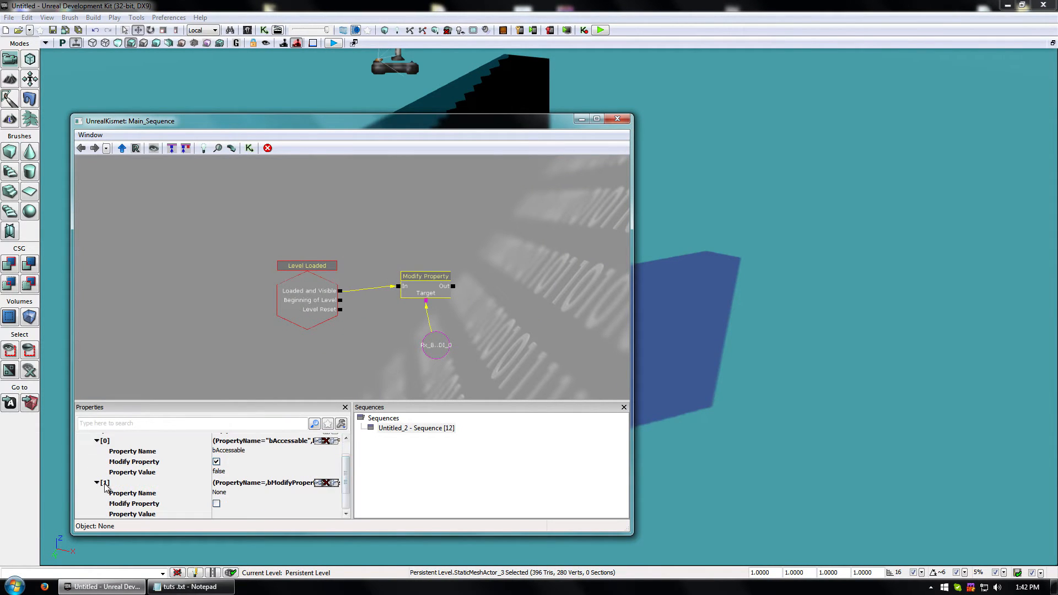
Set the new entry's Property Name to ToolTip, copied from the tuts .txt notes, and enable Modify Property for it.
left_click(239, 494)
left_click(190, 587)
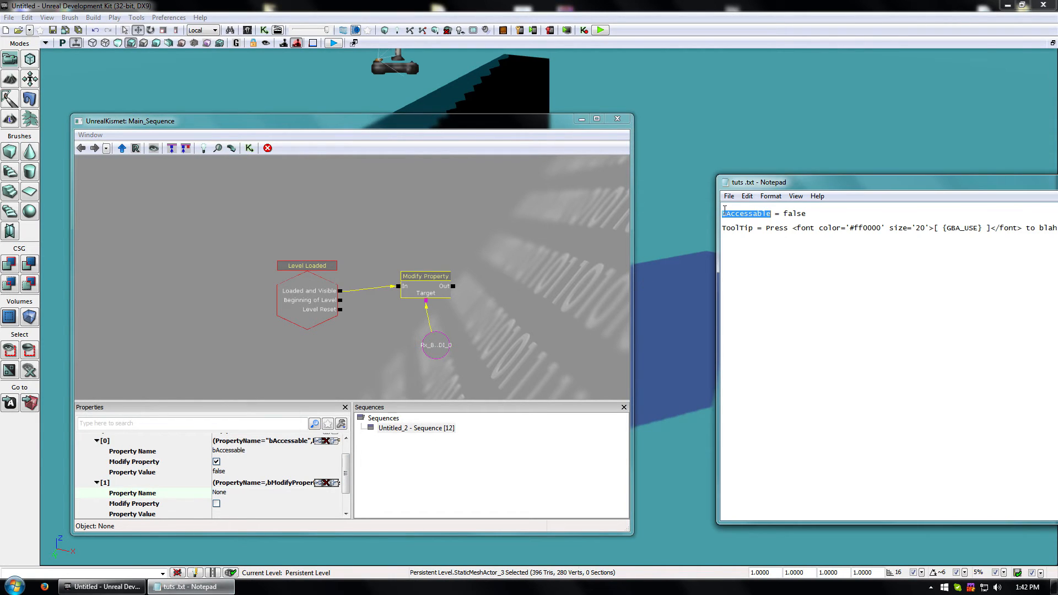
double_click(738, 227)
right_click(738, 228)
left_click(758, 263)
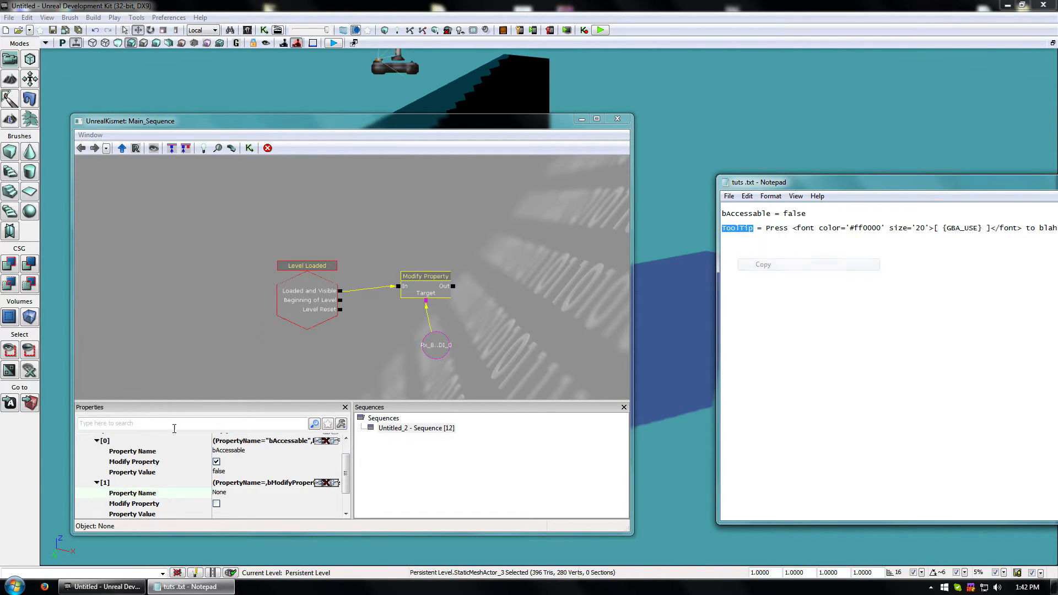
left_click(226, 493)
right_click(226, 494)
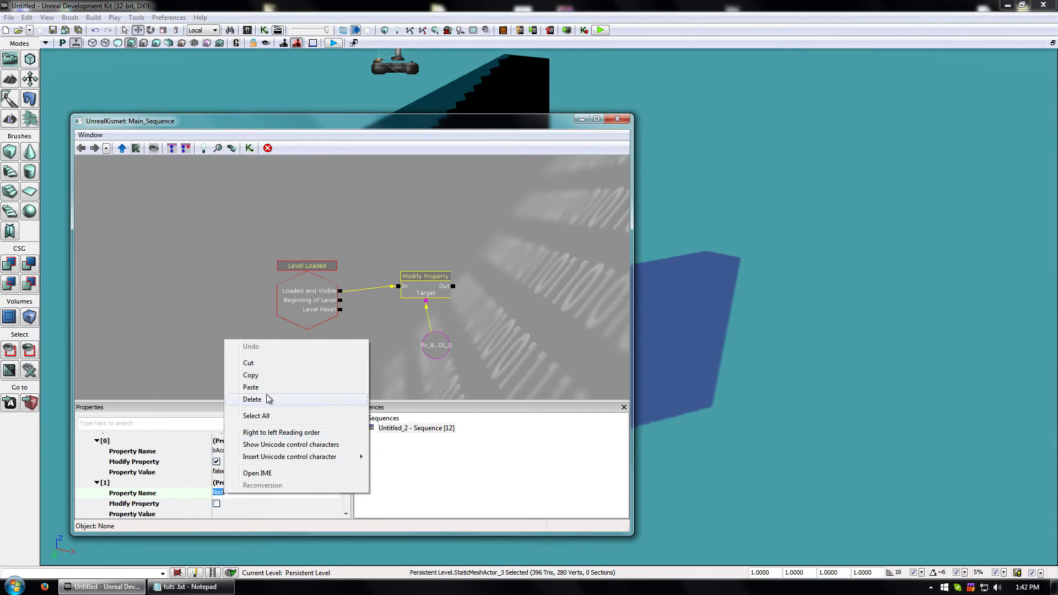
left_click(250, 387)
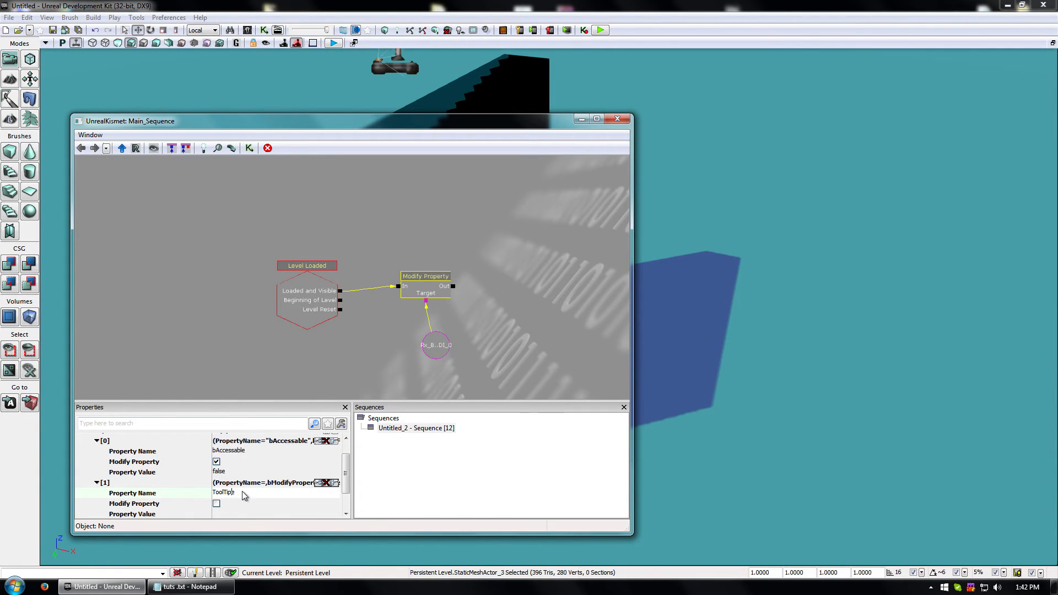
left_click(216, 503)
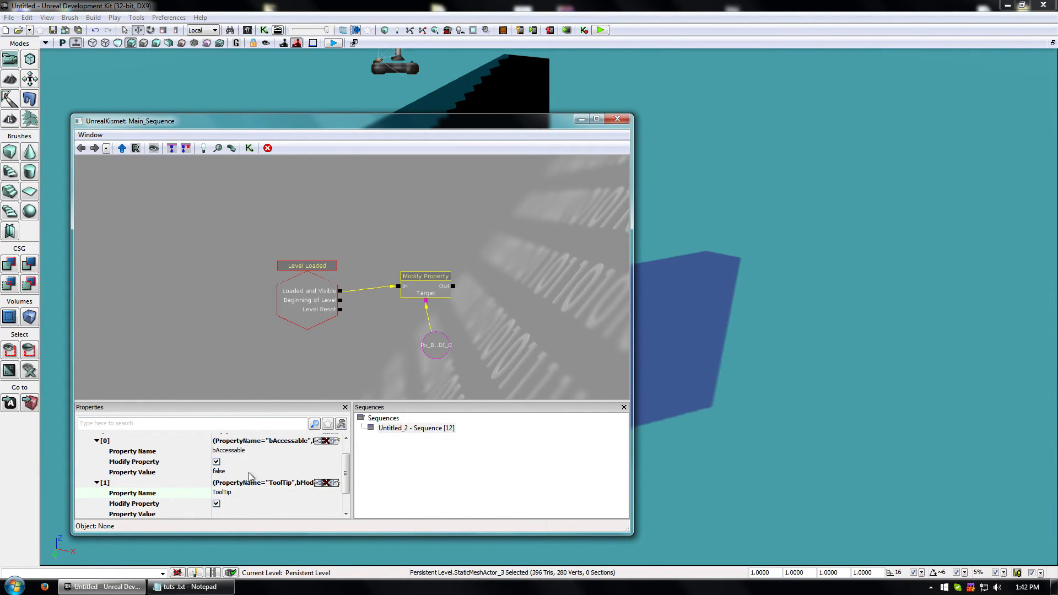
Bring the tuts .txt notes fully into view and examine the ToolTip line's font tag, colour, size and {GBA_USE} key placeholder.
scroll(271, 456, "down", 1)
left_click(190, 586)
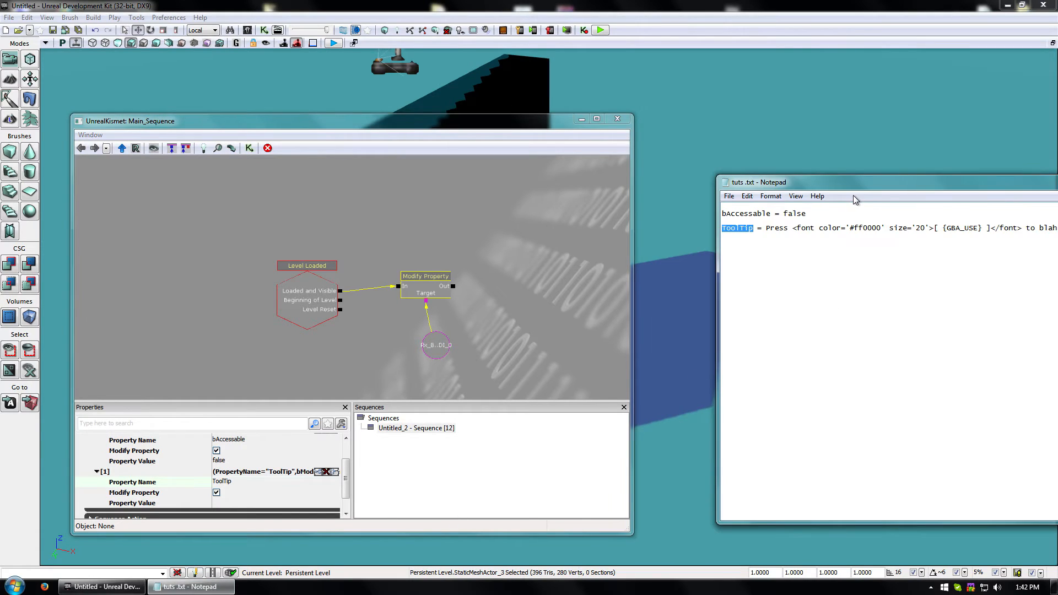
left_click_drag(872, 187, 719, 174)
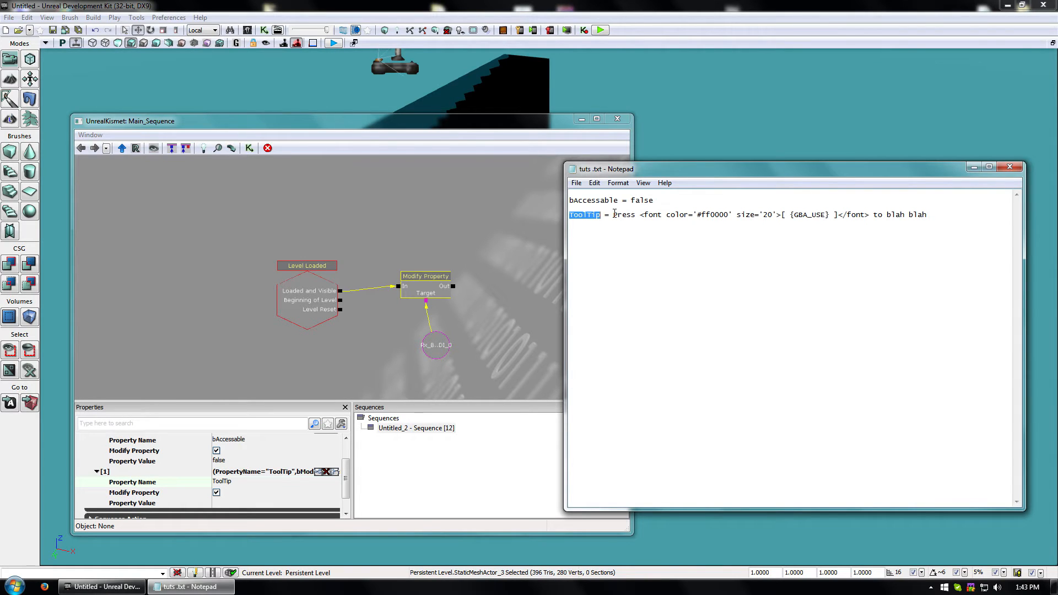
left_click_drag(614, 214, 637, 214)
left_click(653, 215)
left_click_drag(639, 215, 865, 215)
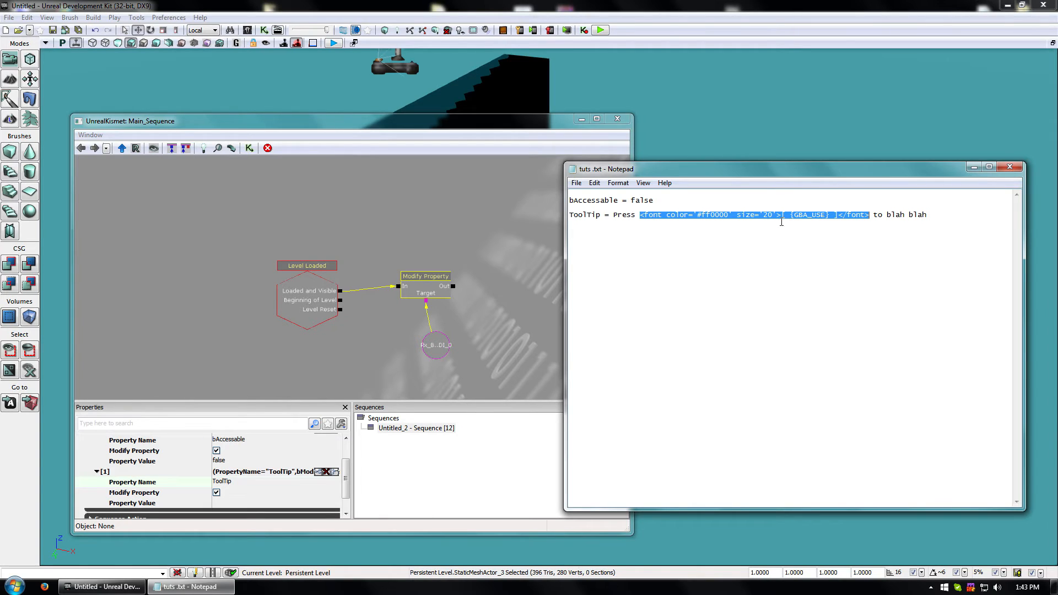
left_click(860, 223)
left_click_drag(829, 214, 794, 215)
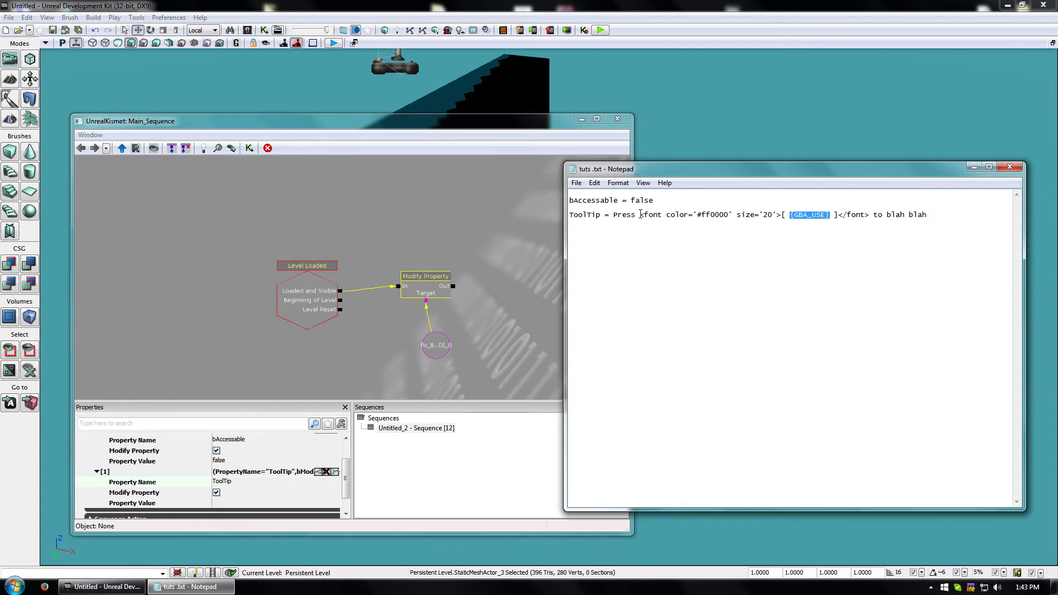
left_click_drag(639, 215, 779, 214)
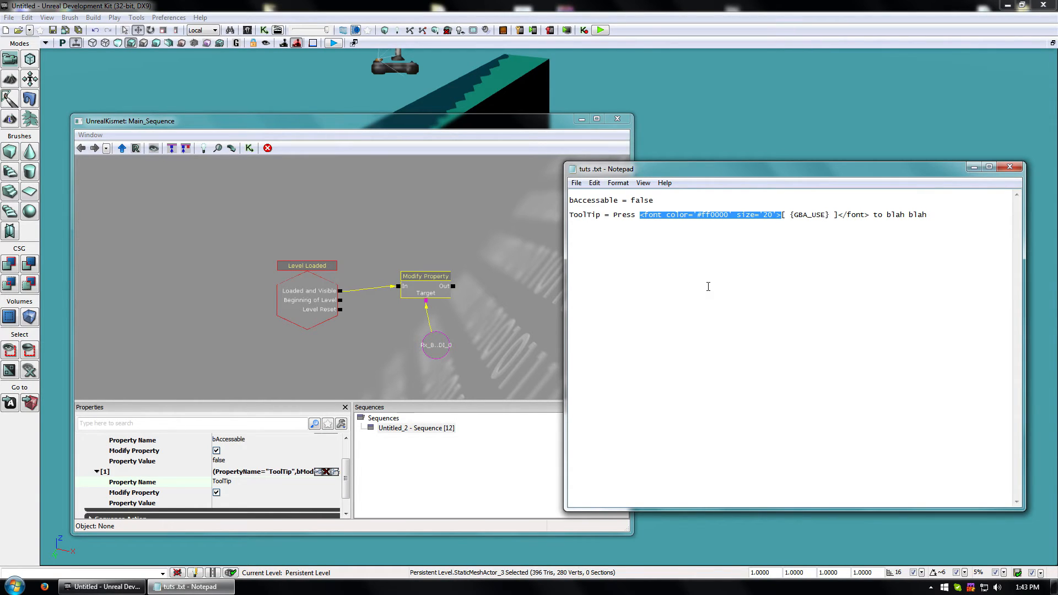
left_click(803, 230)
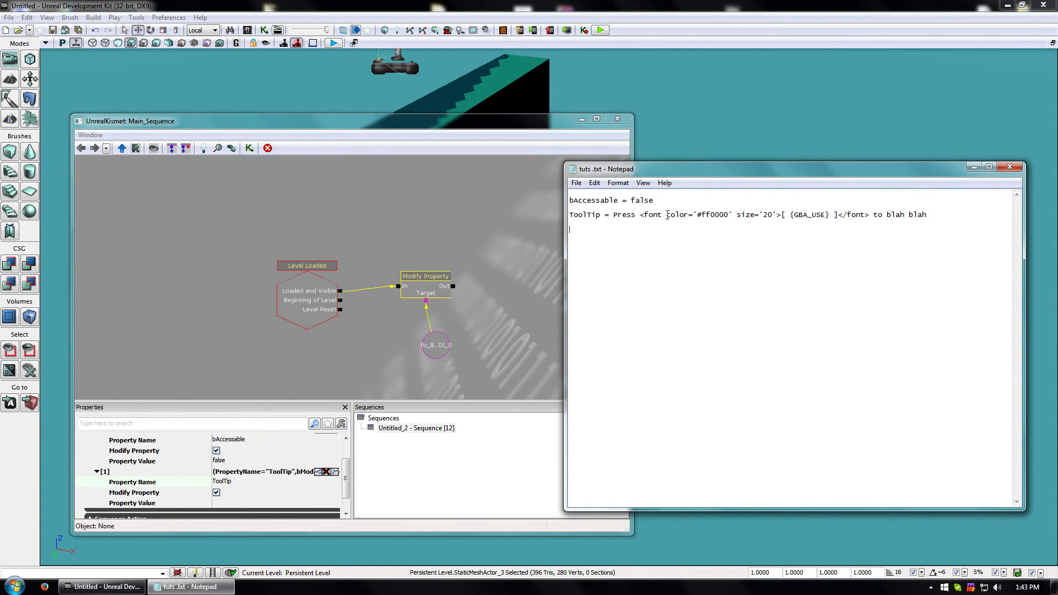
left_click_drag(666, 214, 779, 213)
left_click(909, 232)
Copy the whole line "ToolTip = Press <font color='#ff0000' size='20'>[ {GBA_USE} ]</font> to blah blah" into the ToolTip entry's Property Value.
left_click_drag(874, 214, 605, 212)
right_click(605, 212)
left_click(653, 253)
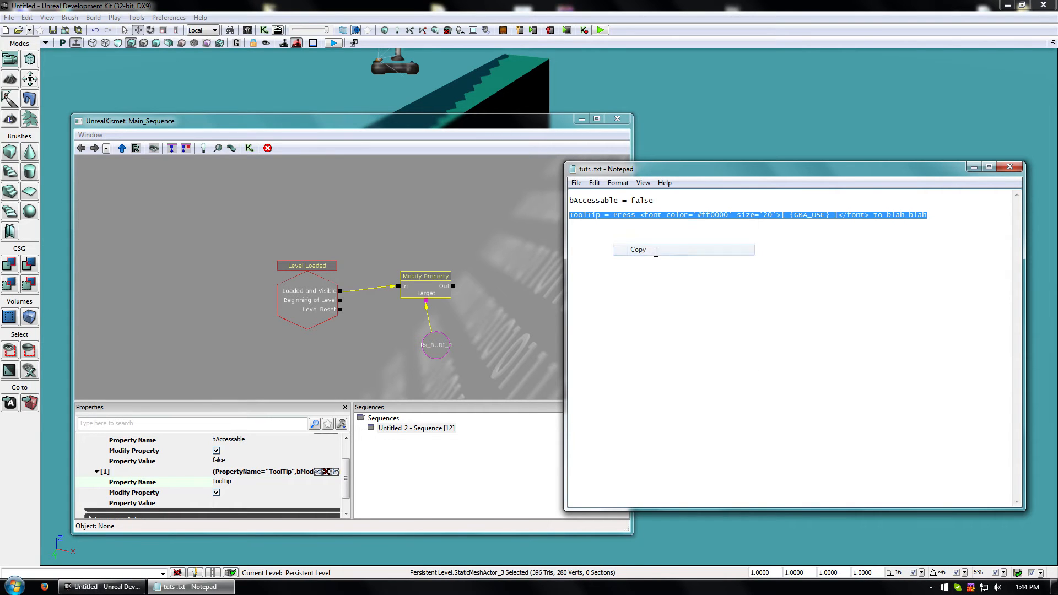
right_click(220, 503)
left_click(248, 396)
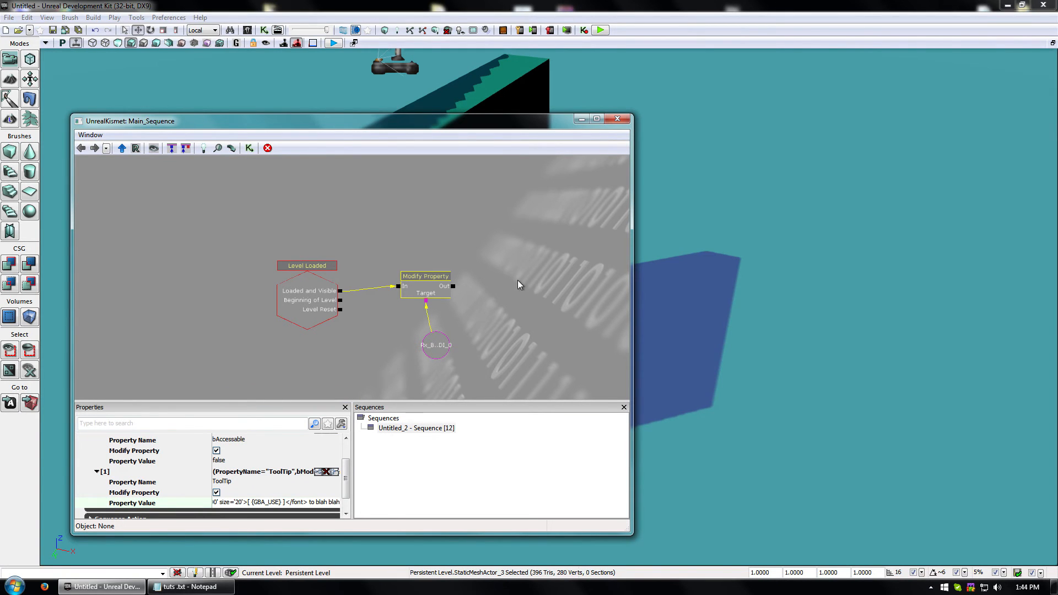
Minimize Kismet, play the level from the floor near the cube, and check the custom tooltip close to the terminal.
left_click(578, 119)
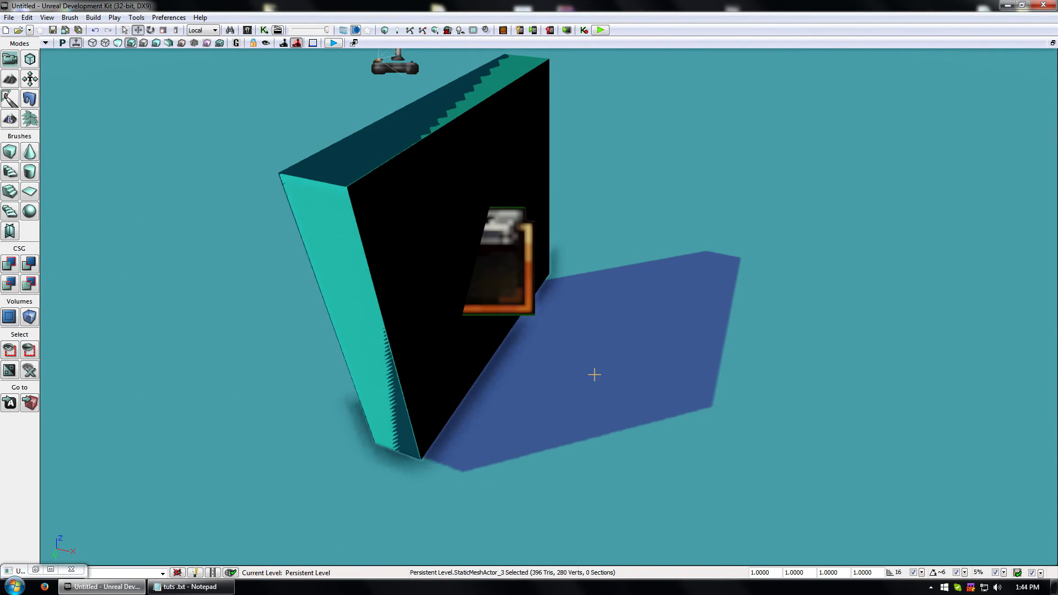
right_click(676, 479)
left_click(725, 571)
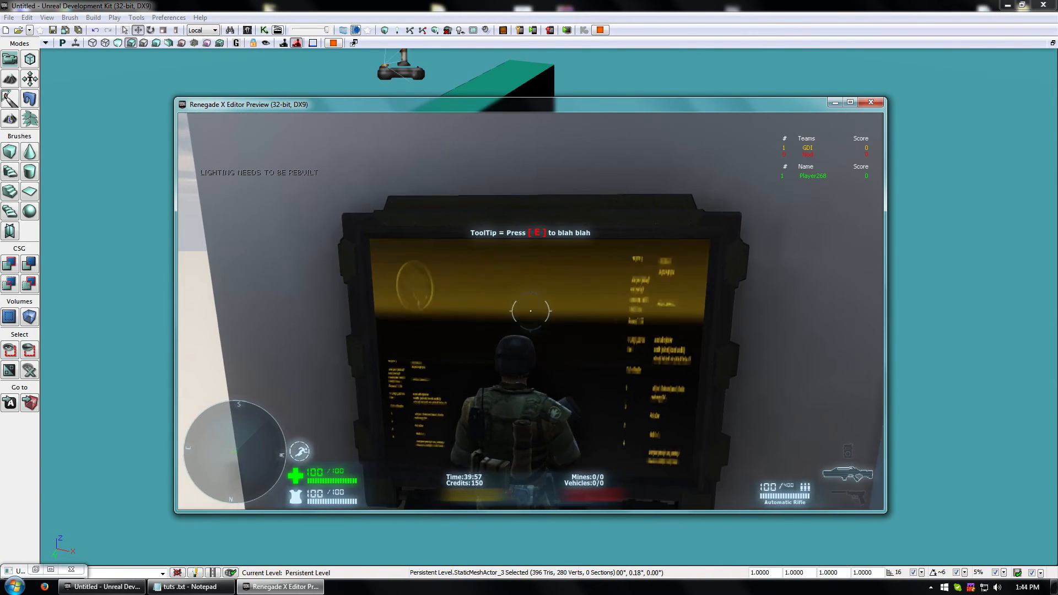
key("s")
key("w")
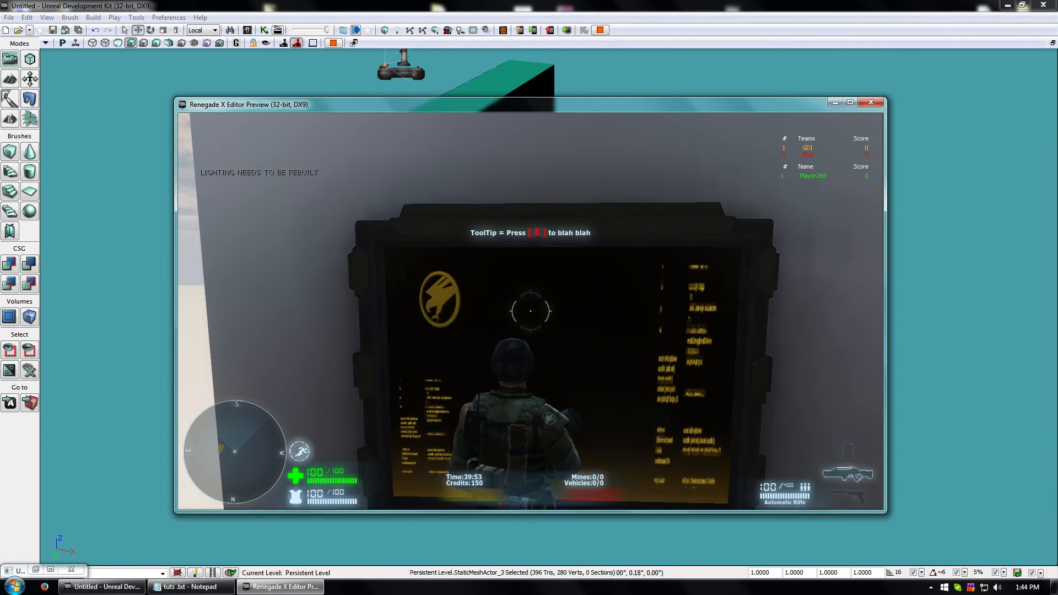
key("s")
key("w")
Walk the character back and around the terminal to view it from several distances and sides, and end the preview.
key("s")
key("a")
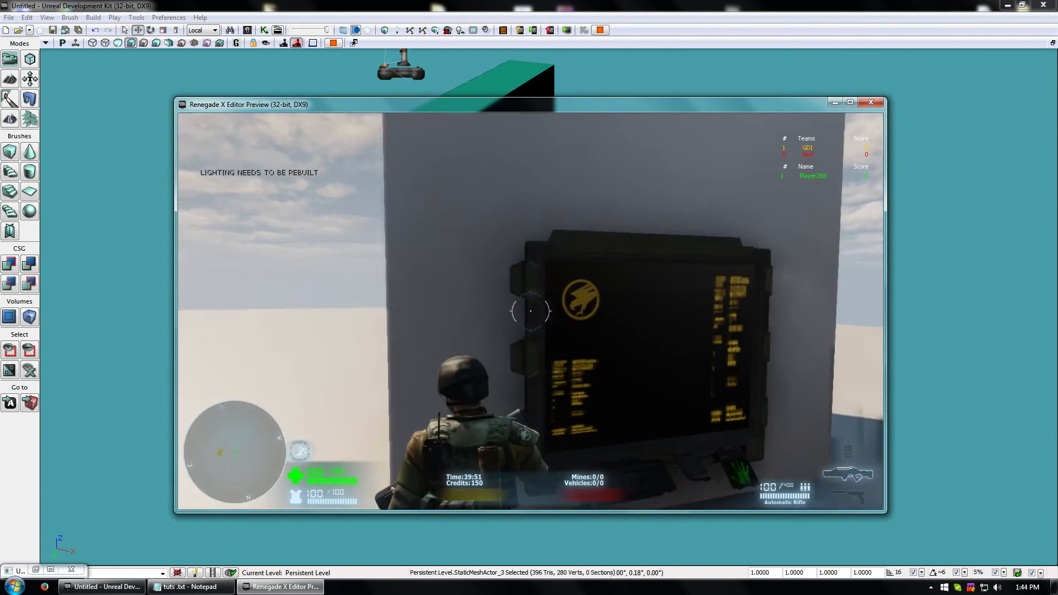
key("s")
key("d")
key("w")
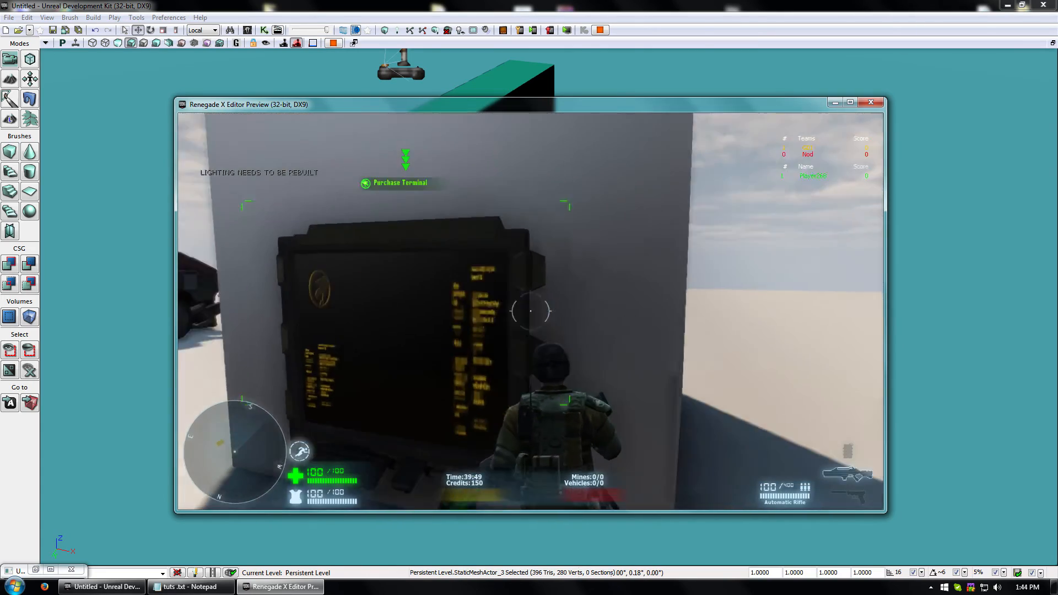
key("d")
key("a")
key("s")
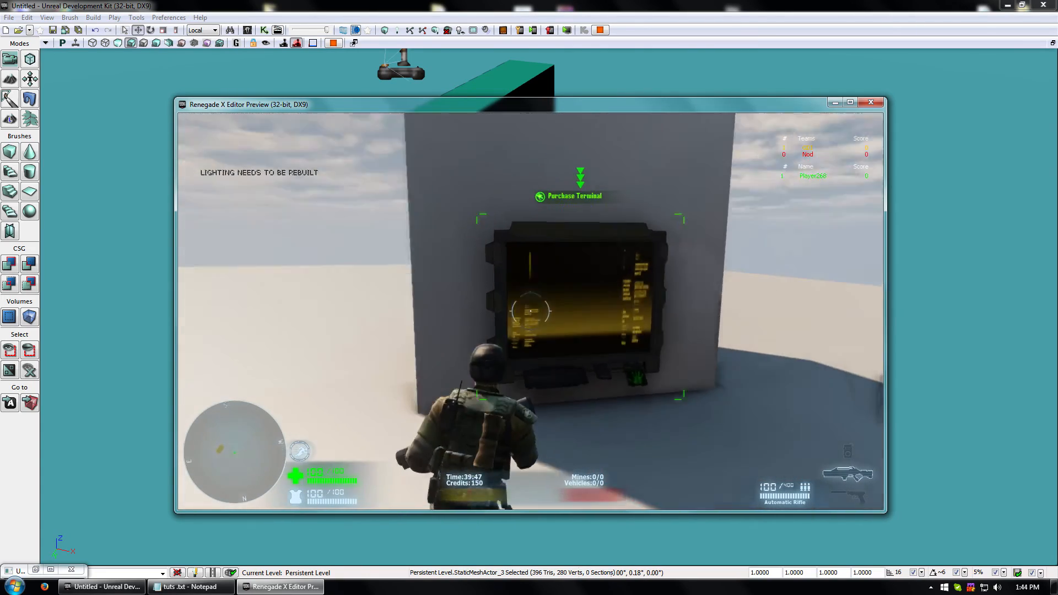
key("w")
key("s")
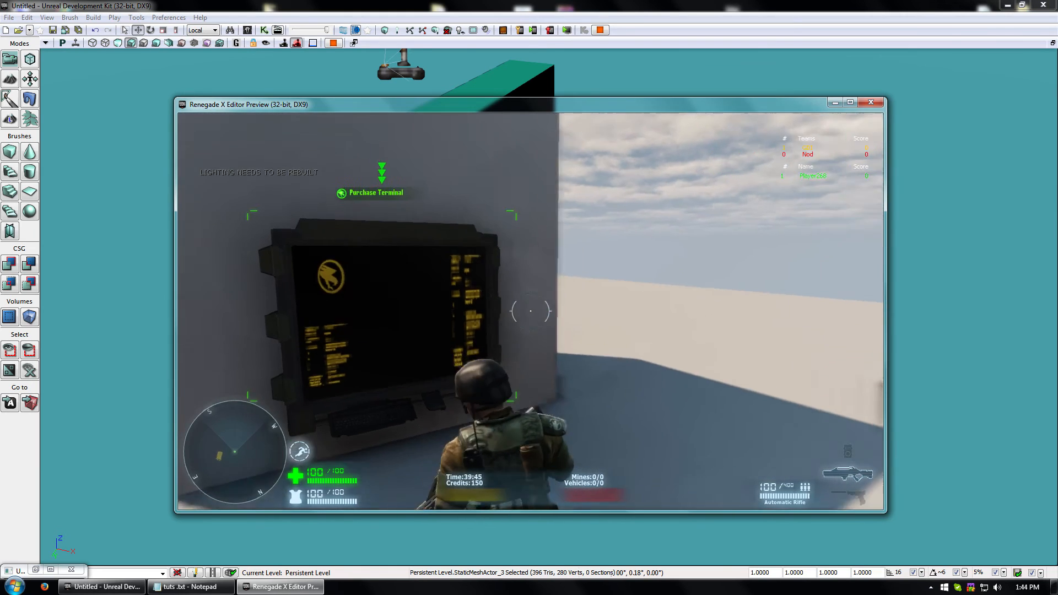
key("a")
key("Escape")
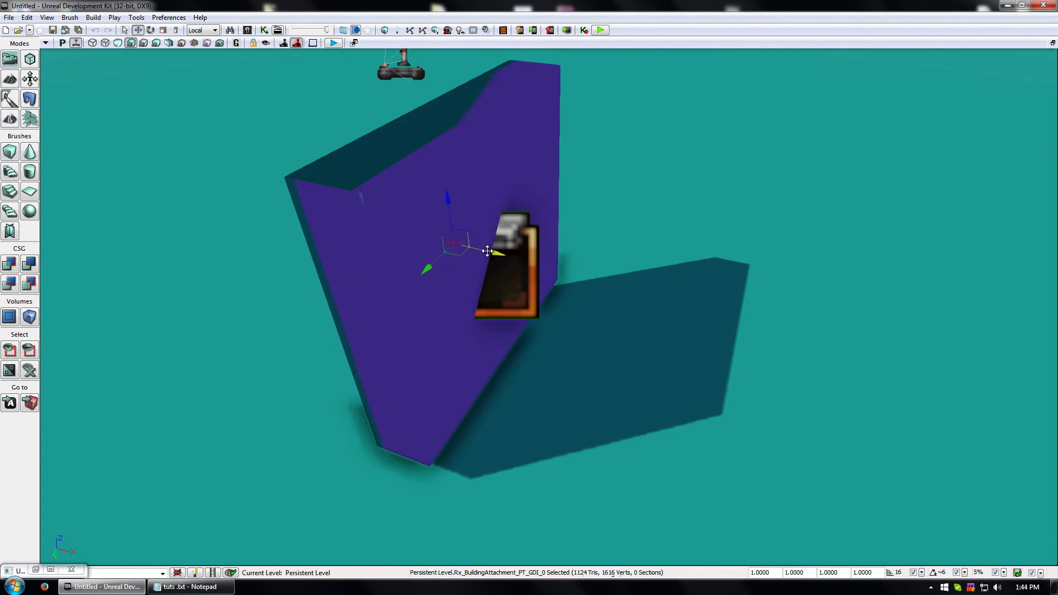
Start another preview near the cube, check the tooltip and target marker from different positions around the terminal, and exit.
right_click(684, 500)
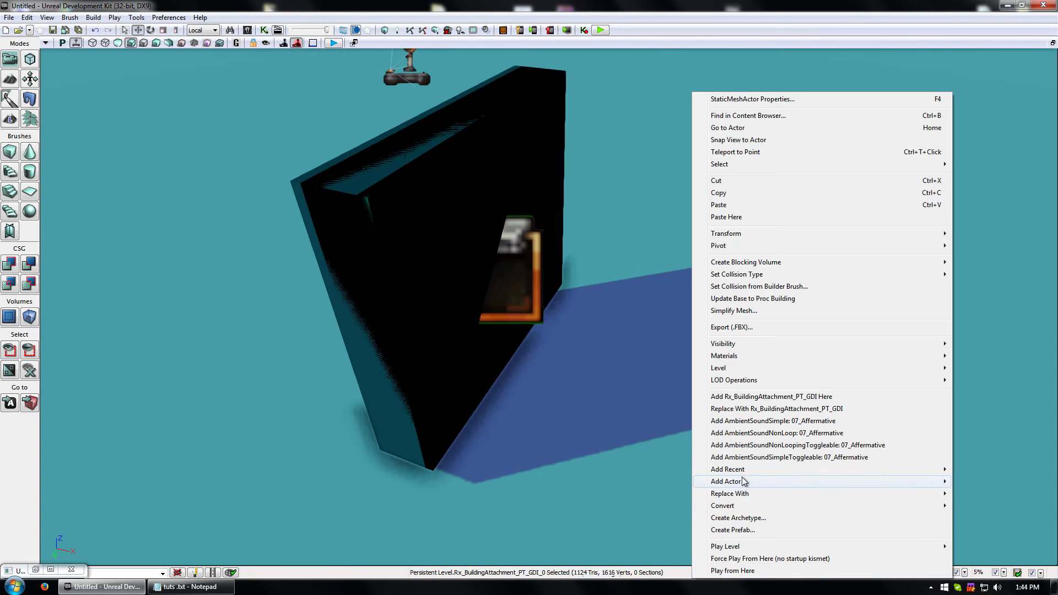
left_click(735, 570)
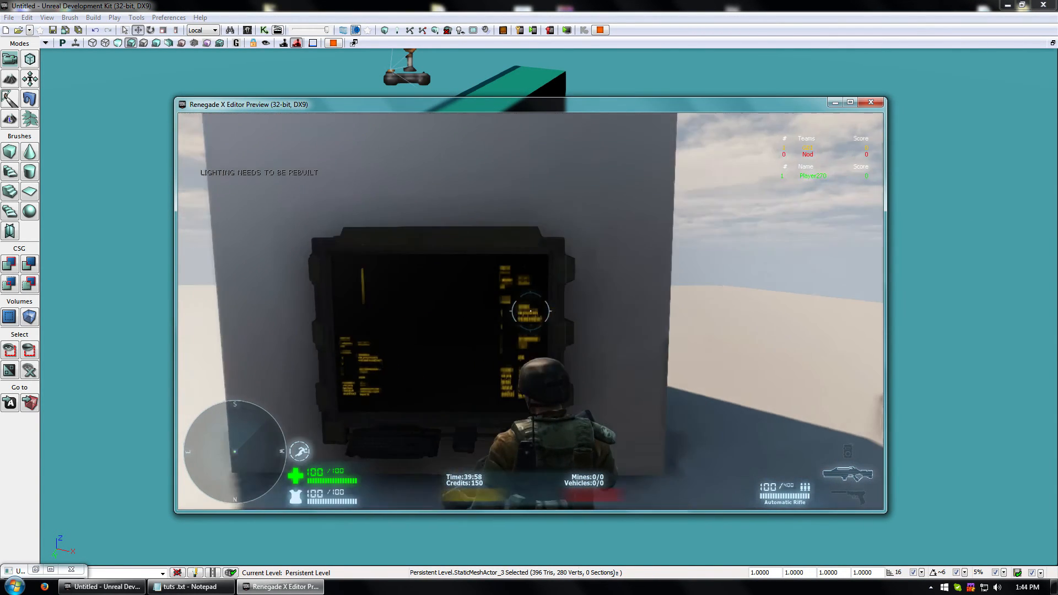
key("d")
key("w")
key("a")
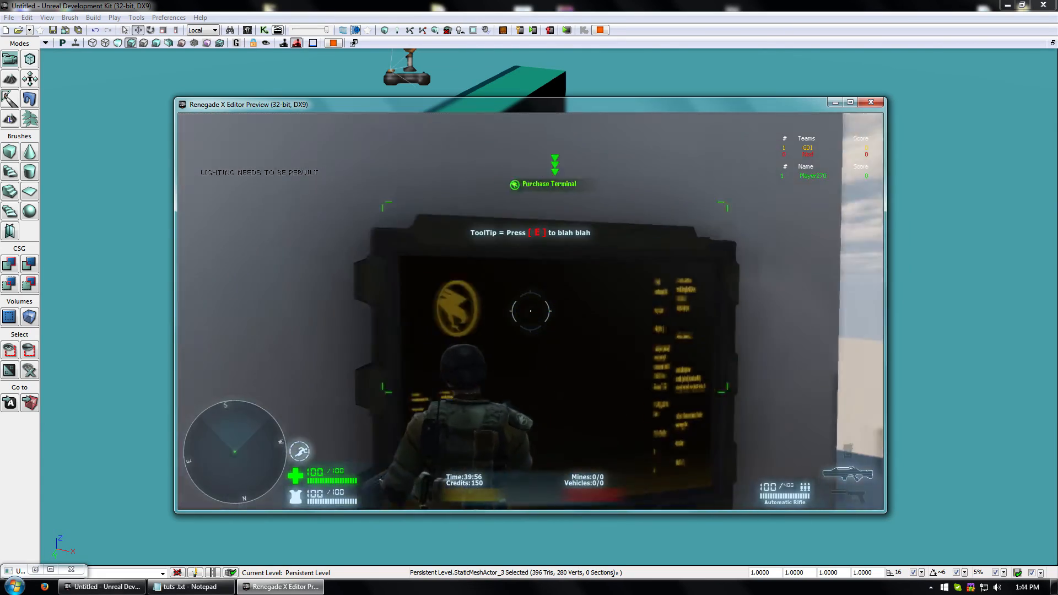
key("w")
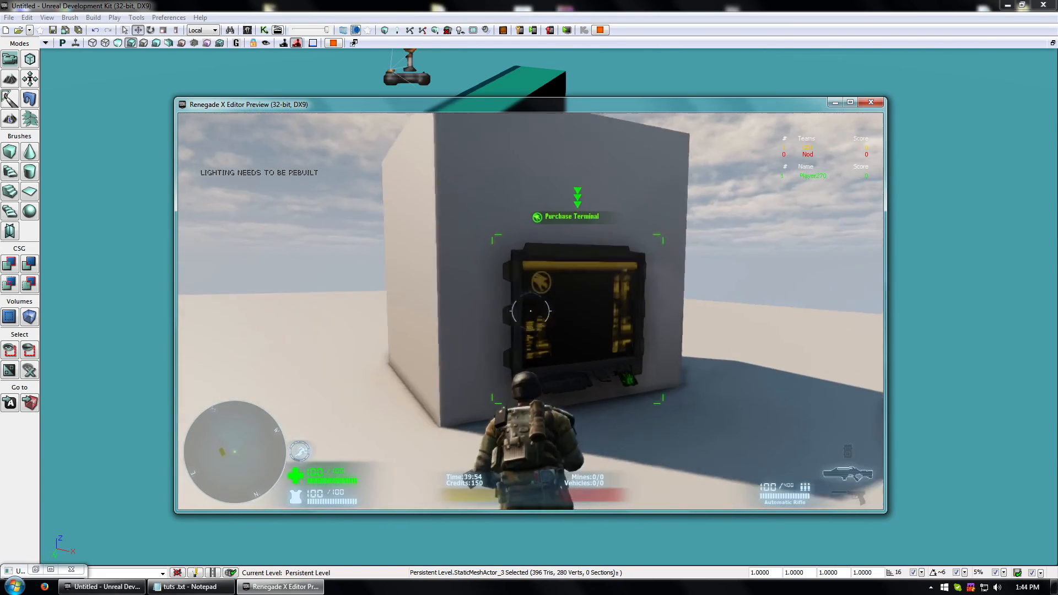
key("s")
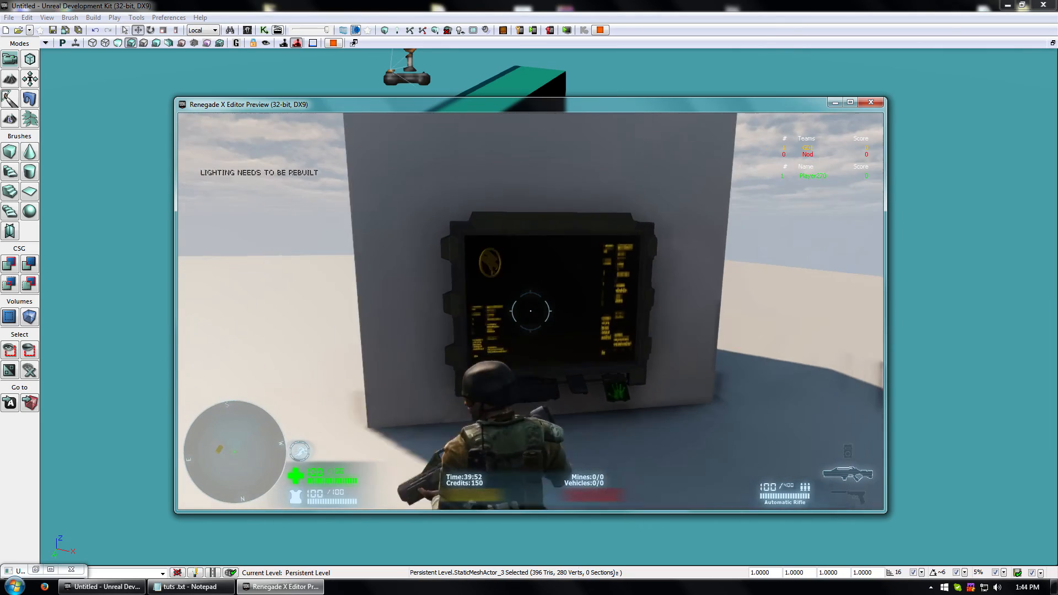
key("w")
key("d")
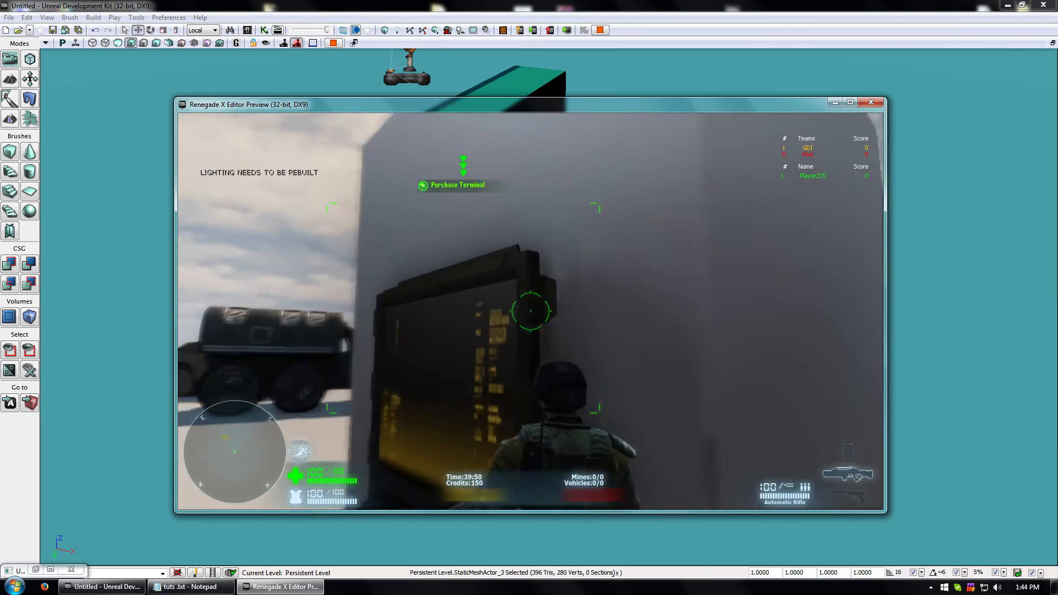
key("a")
key("Escape")
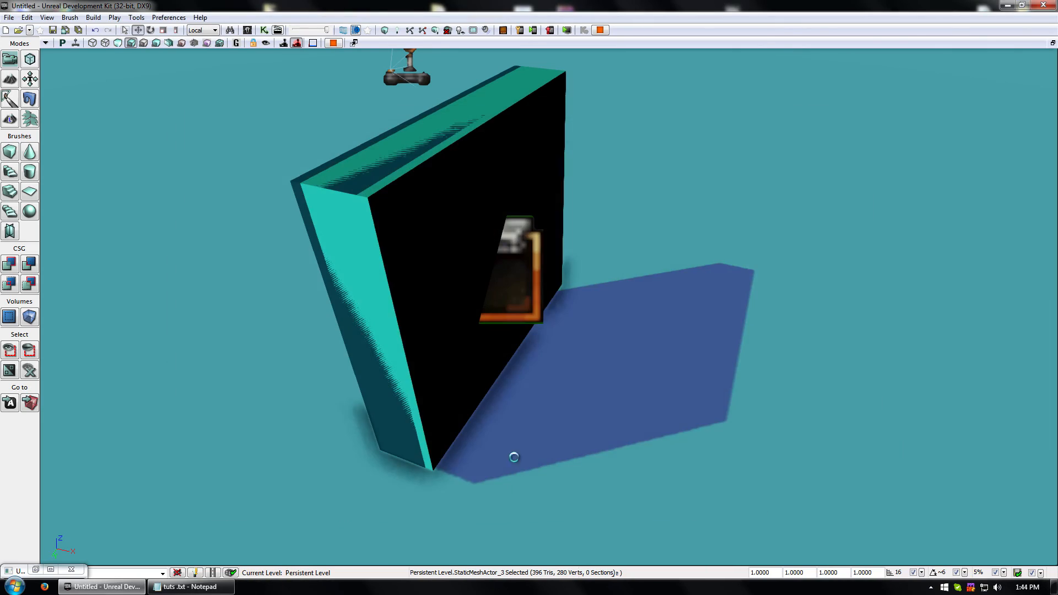
Select the GDI purchase terminal attachment on the cube and rotate it about its vertical axis.
left_click(467, 231)
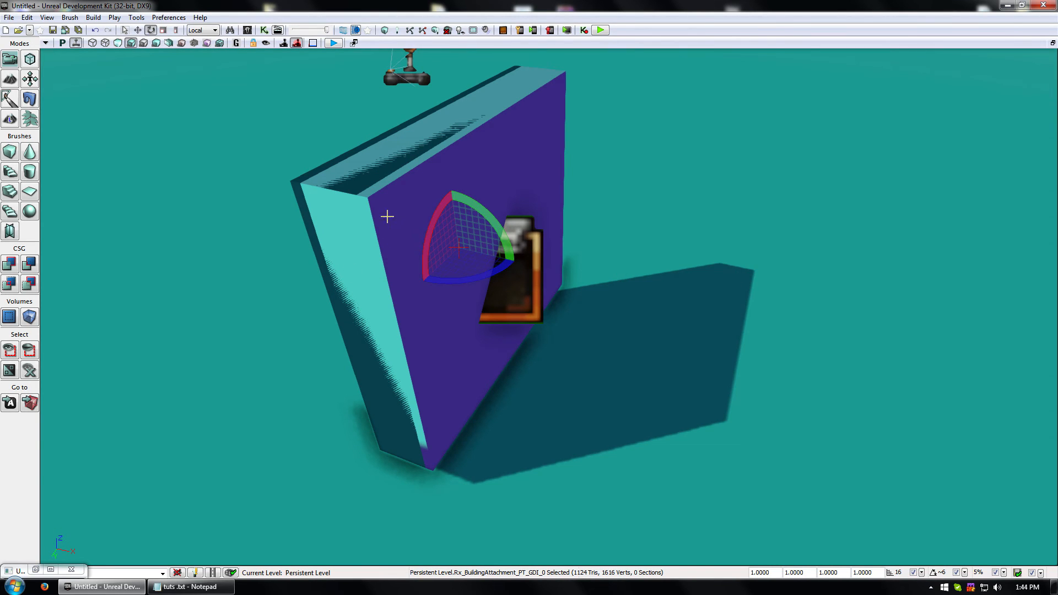
left_click_drag(462, 281, 529, 281)
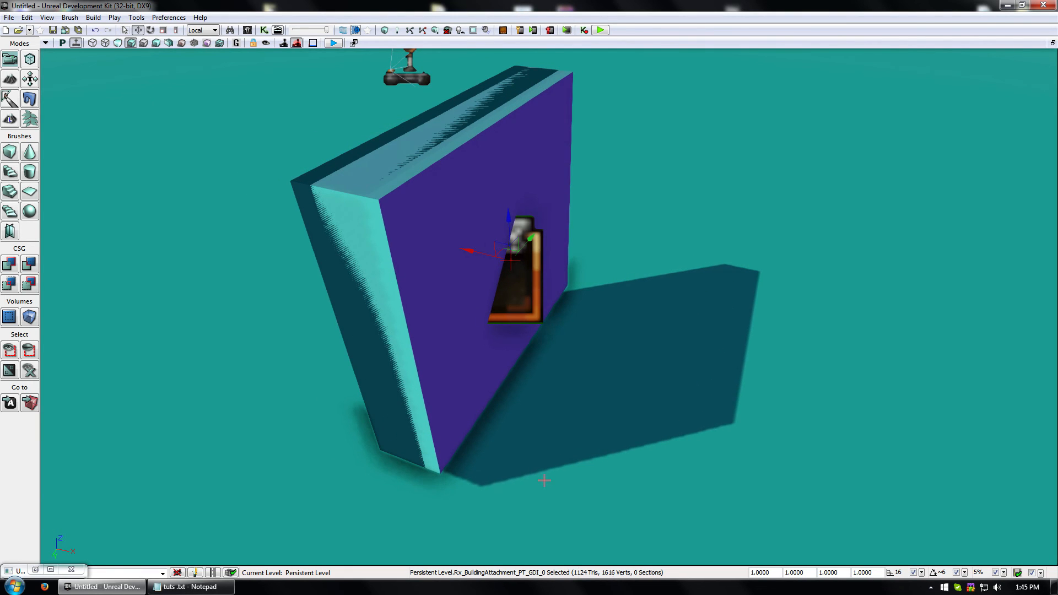
Play the level from the floor beside the cube and back away from the purchase terminal to check its target marker.
right_click(618, 439)
left_click(625, 571)
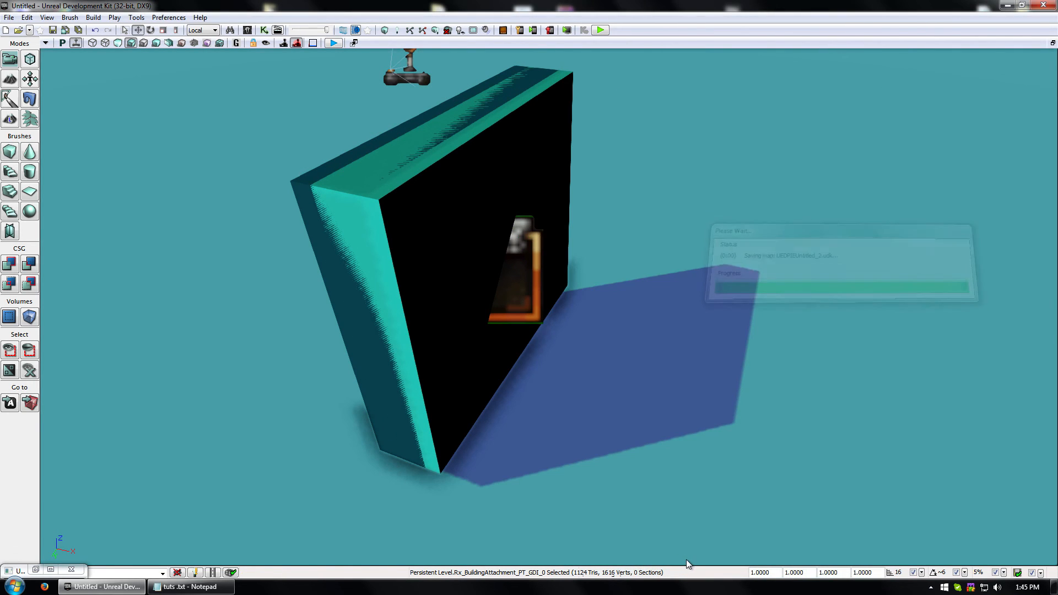
key("w")
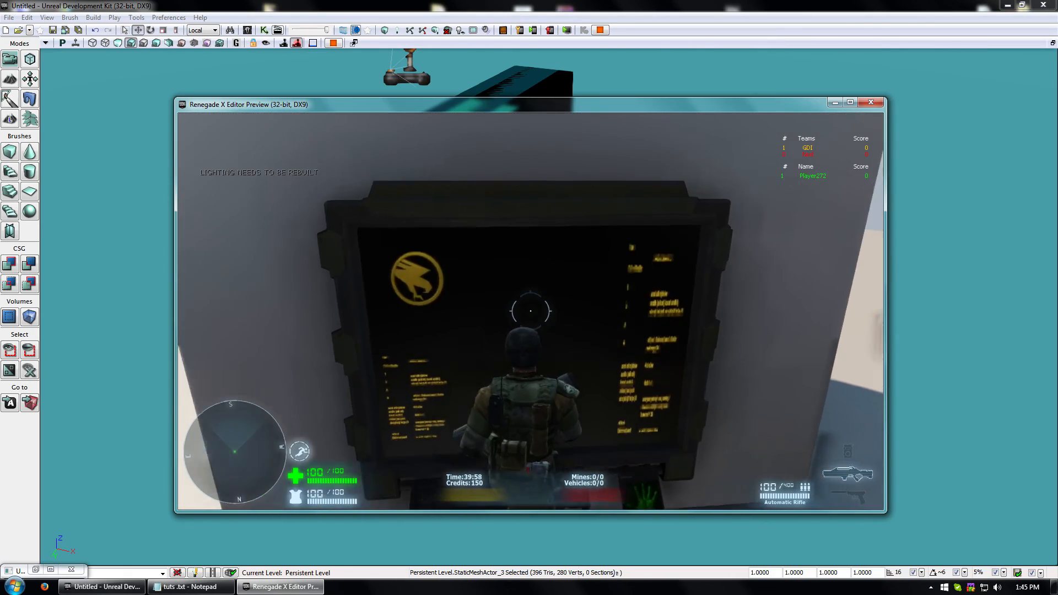
key("s")
key("a")
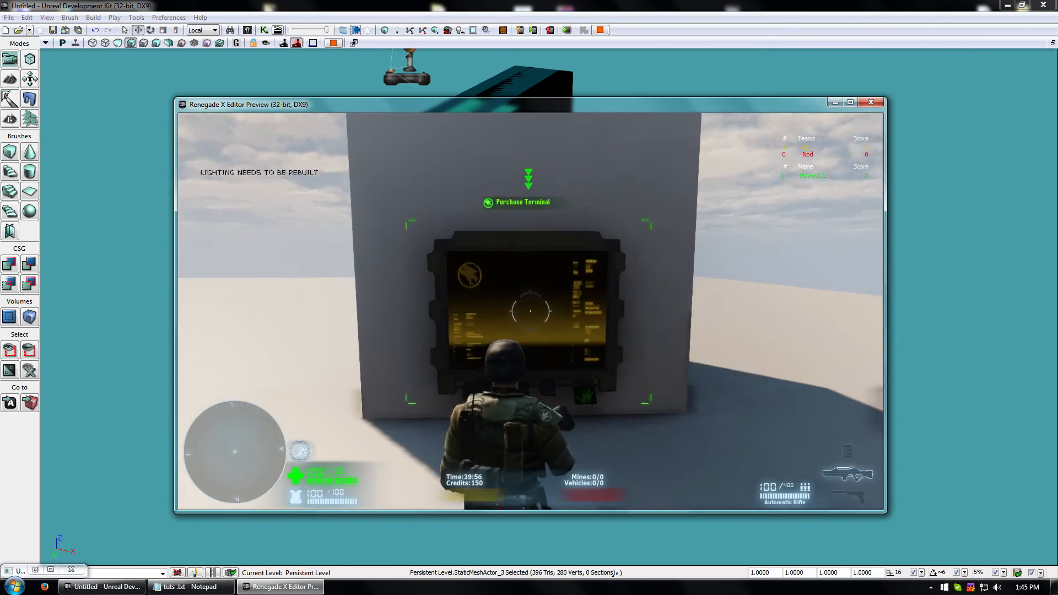
key("s")
key("d")
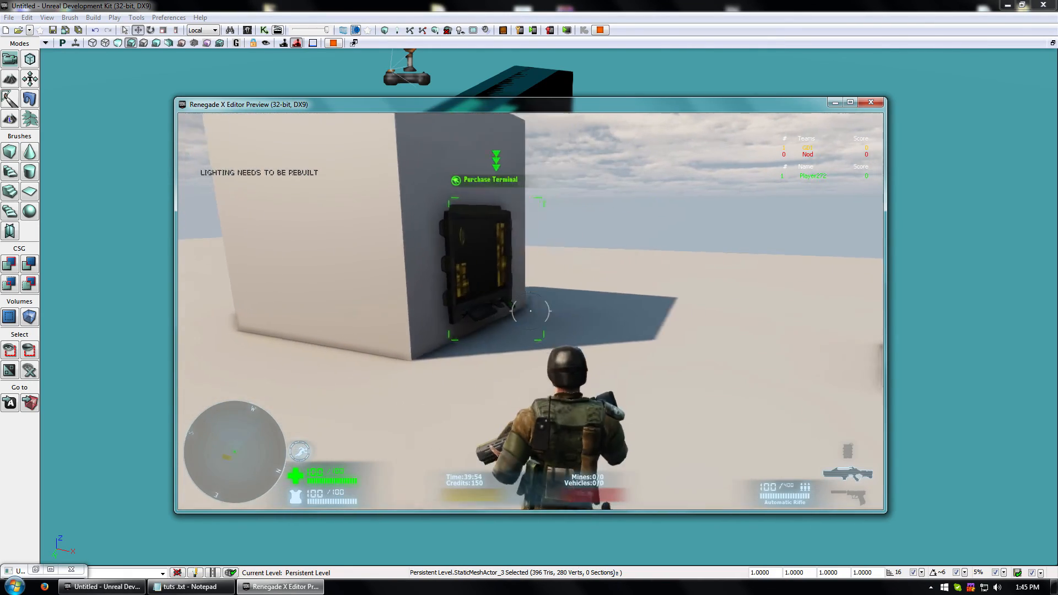
Approach the terminal from different sides, check for the custom tooltip at close range, and end the preview.
key("w")
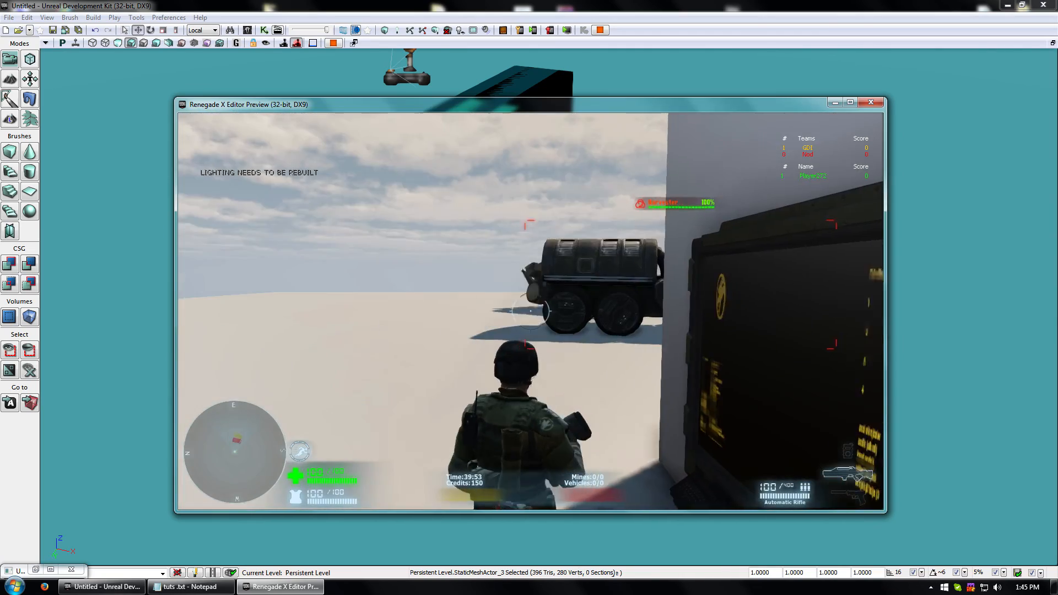
key("s")
key("w")
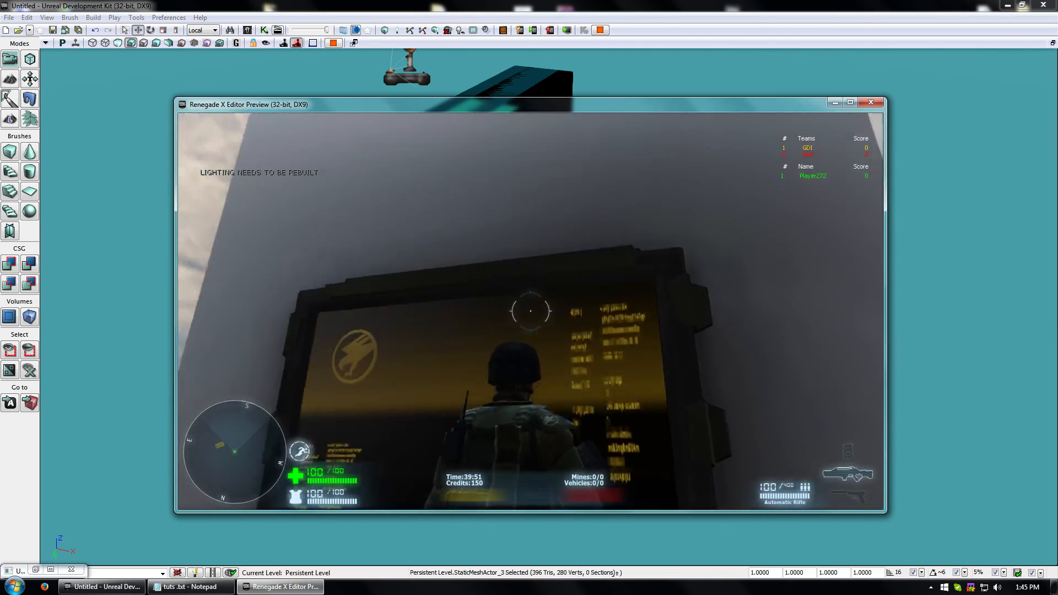
key("s")
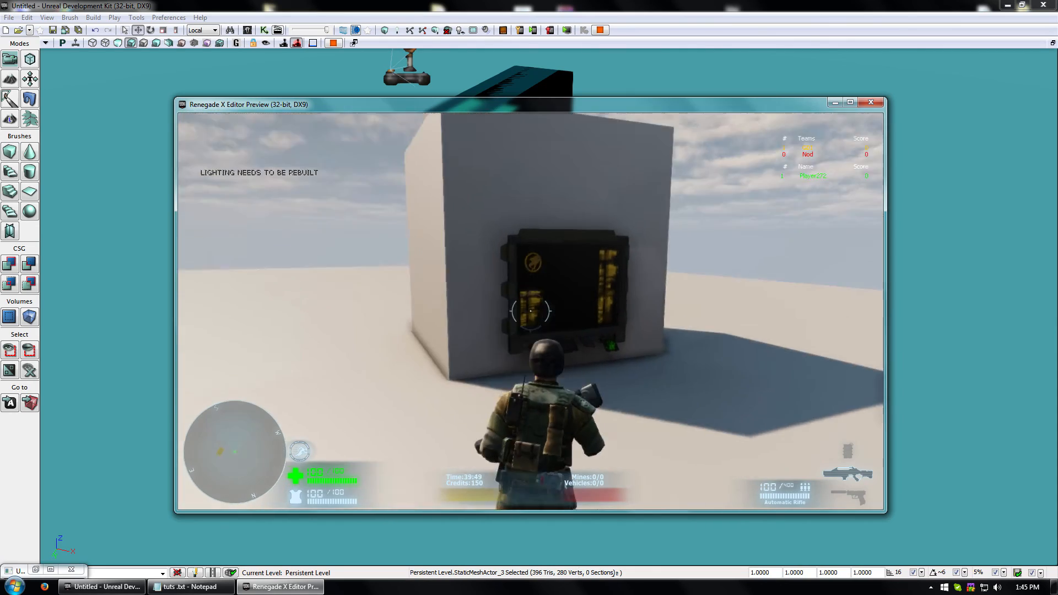
key("w")
key("a")
key("d")
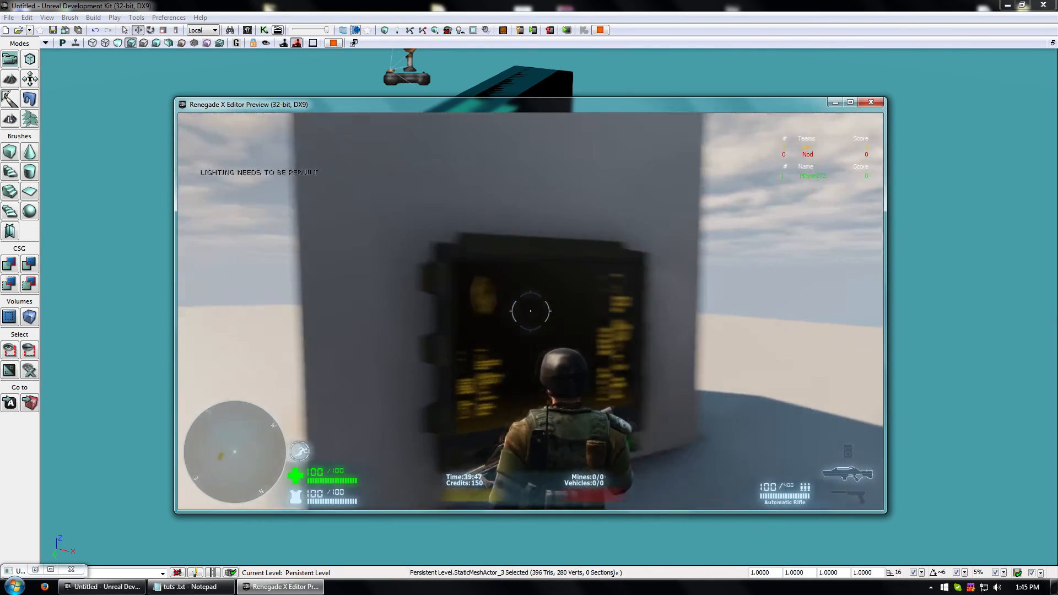
key("Escape")
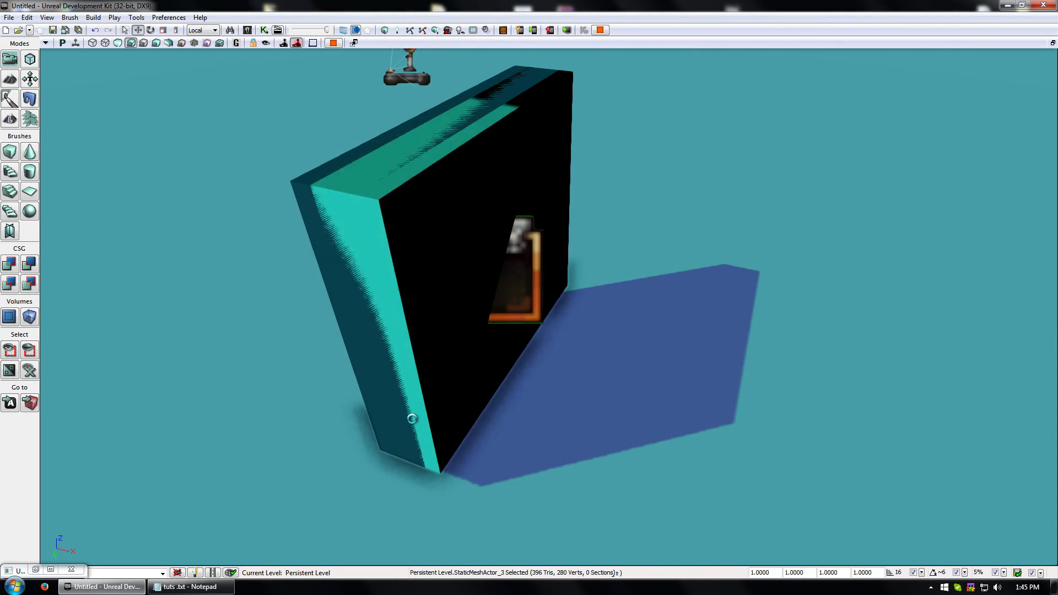
Adjust the GDI purchase terminal attachment's placement on the cube and start a preview from the nearby floor to check the tooltip.
left_click(436, 236)
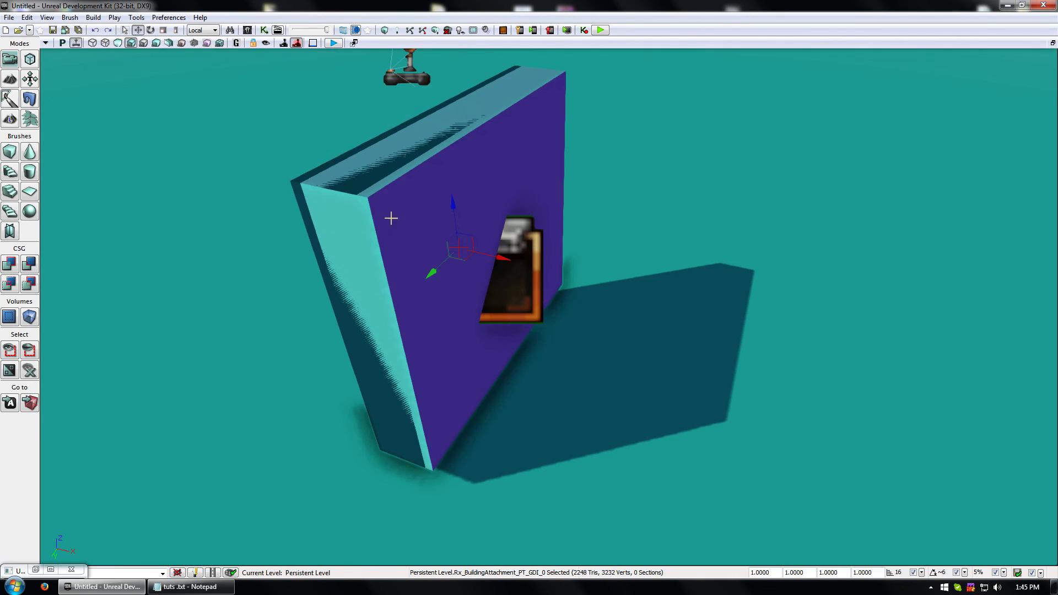
right_click(622, 446)
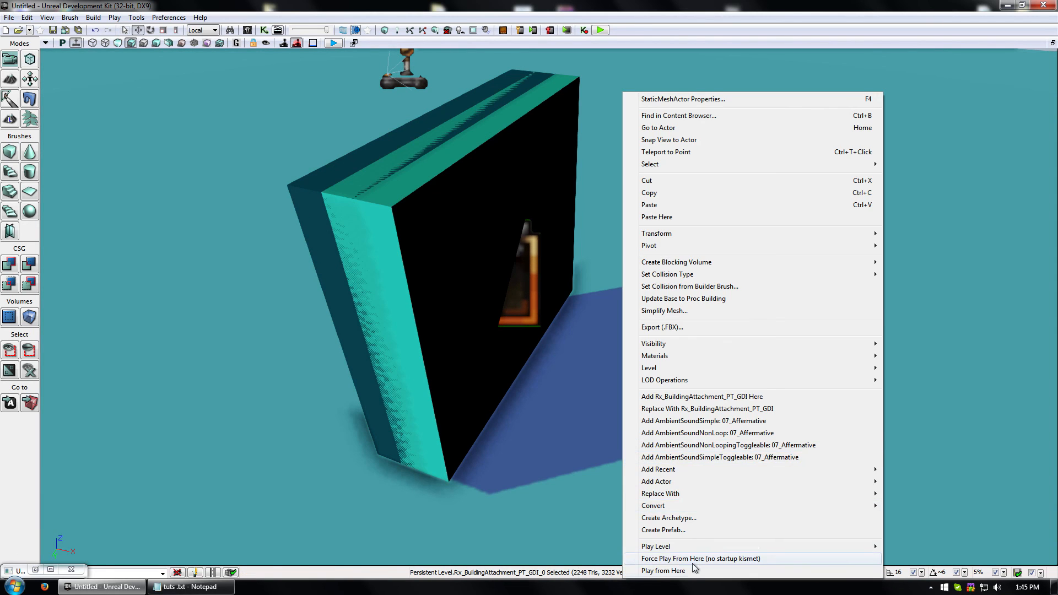
left_click(661, 570)
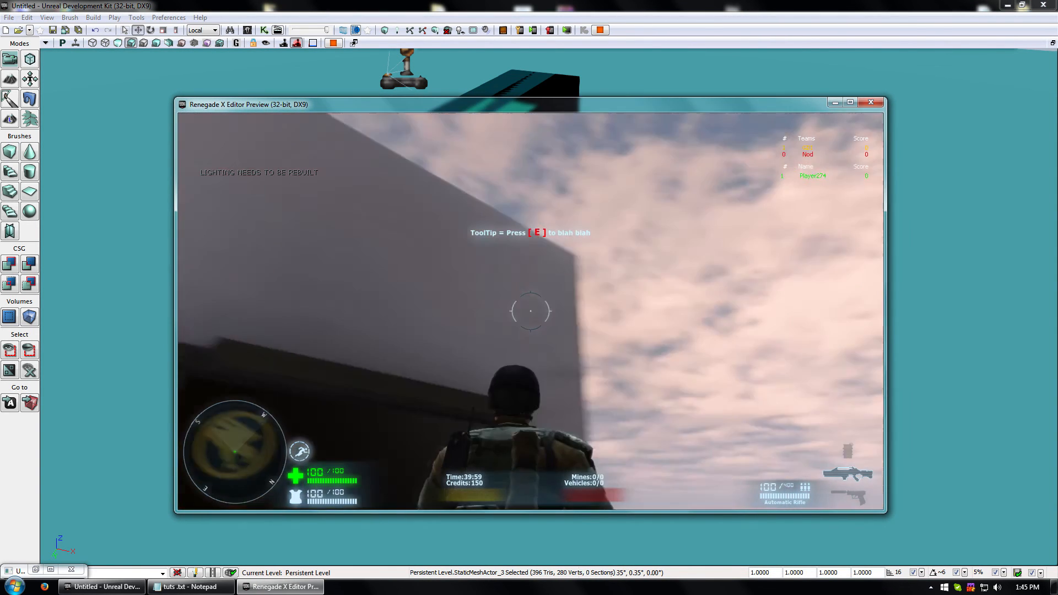
key("s")
key("a")
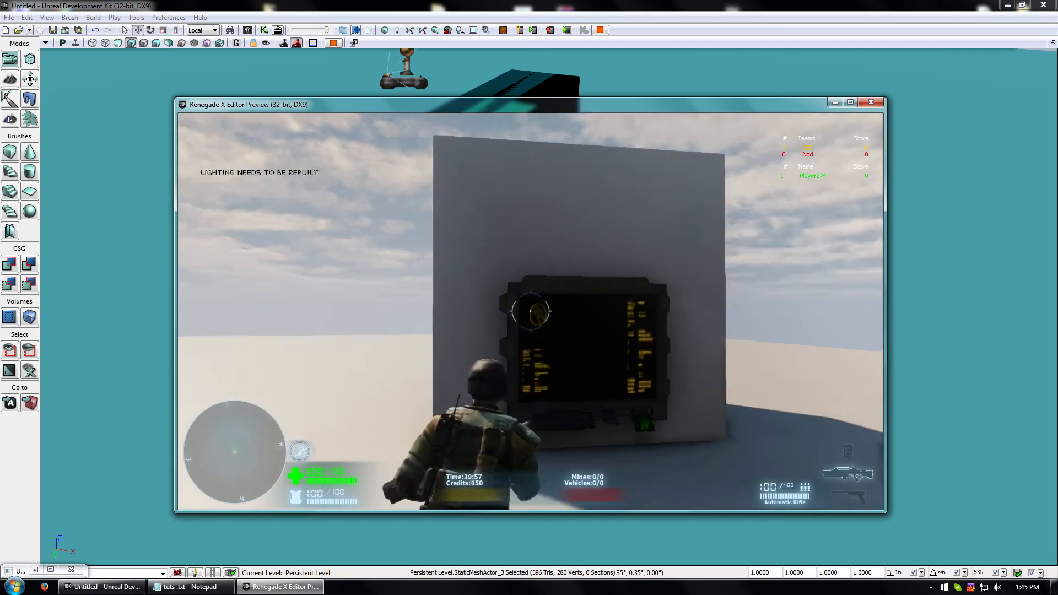
Move toward, away from and around the terminal to check where the tooltip and target marker respond, and exit the preview.
key("w")
key("d")
key("s")
key("a")
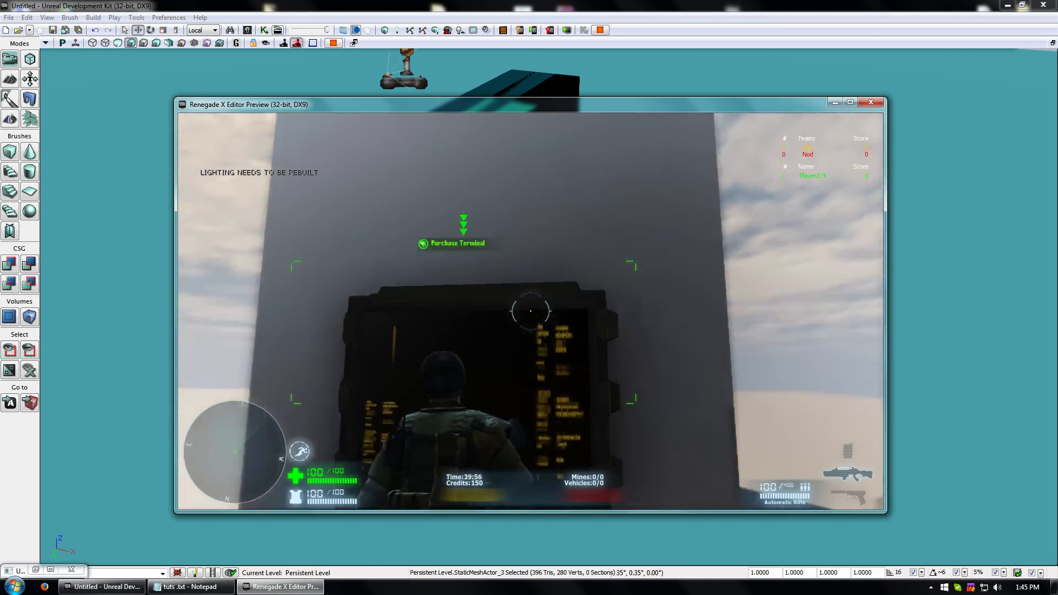
key("s")
key("d")
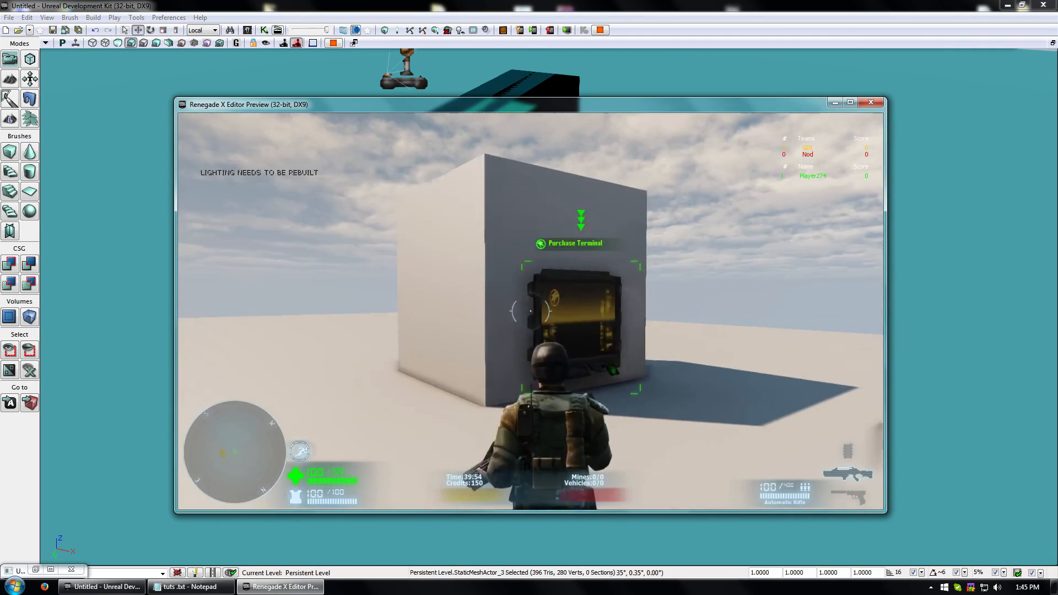
key("w")
key("w")
key("s")
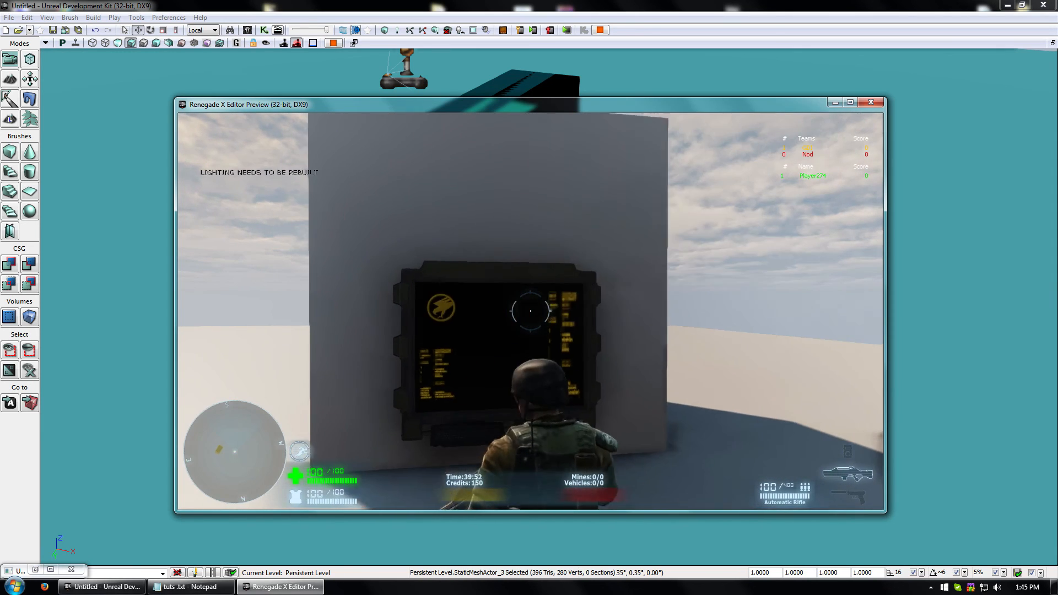
key("Escape")
Select the GDI purchase terminal attachment again and shift it along its X axis at the cube.
left_click(467, 269)
left_click_drag(517, 268, 491, 259)
Preview the level from the floor near the cube, check the tooltip in front of the repositioned terminal, and end the preview.
right_click(607, 431)
left_click(664, 572)
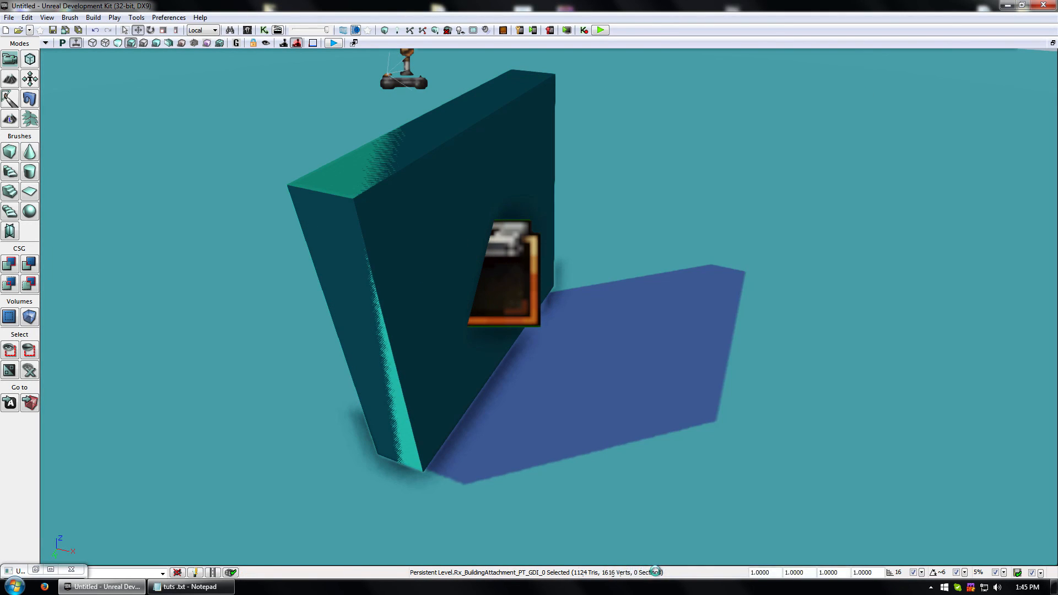
key("s")
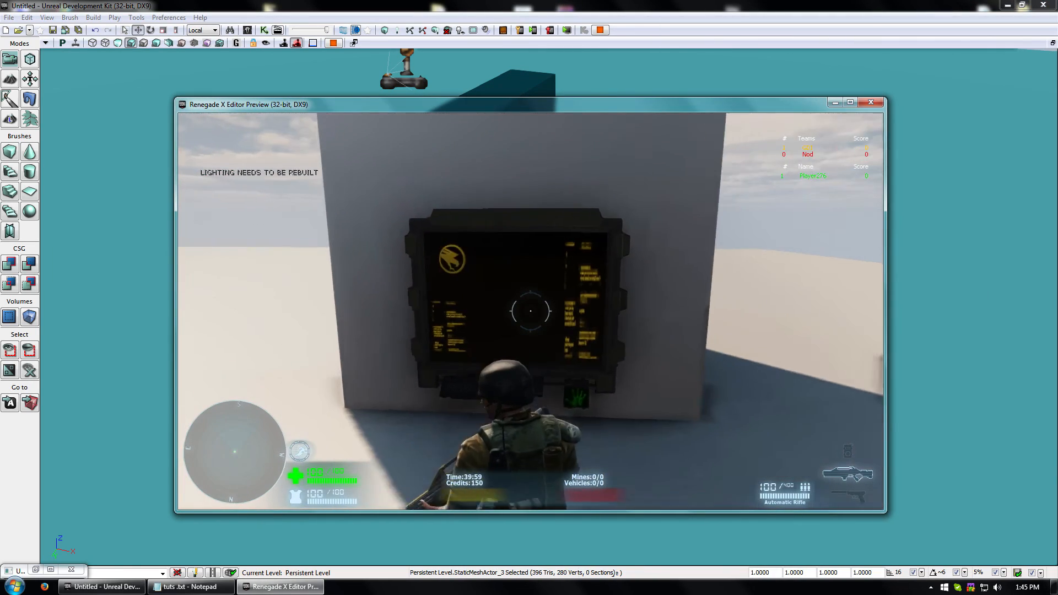
key("w")
key("d")
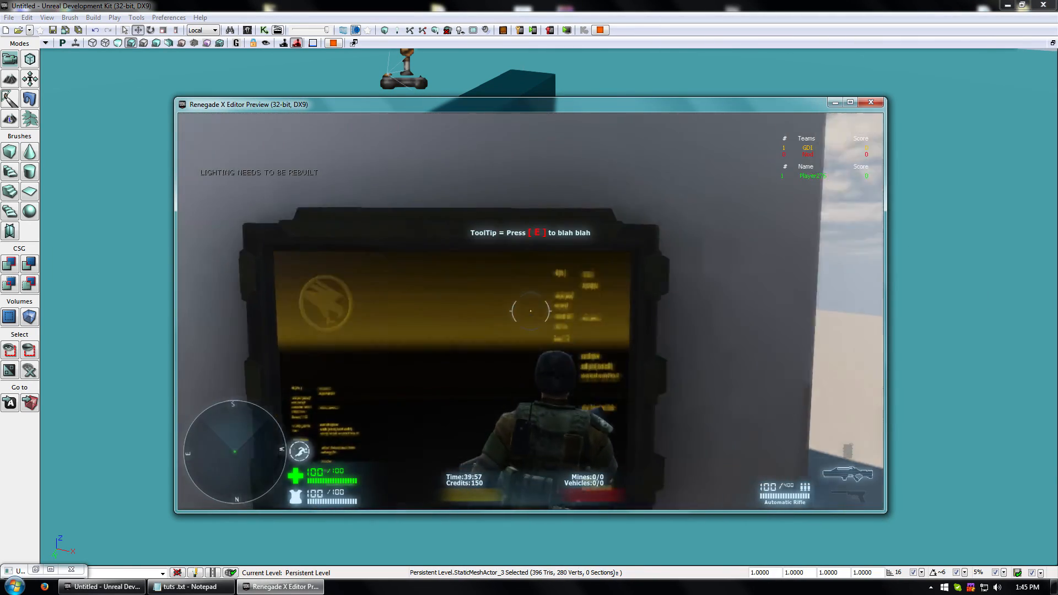
key("a")
key("Escape")
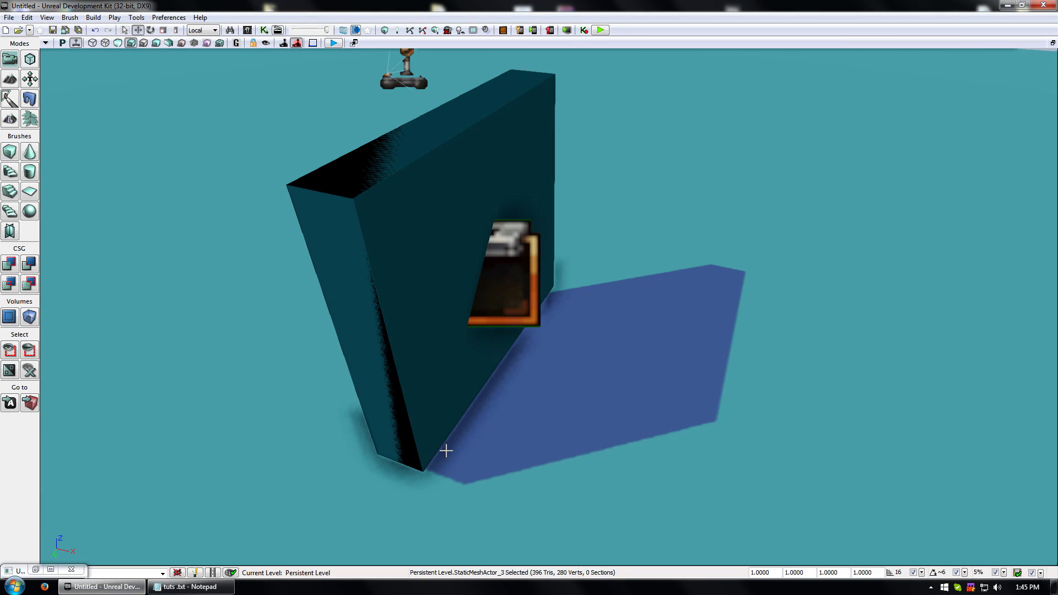
Switch to Notepad to show the property notes in tuts .txt.
left_click(190, 586)
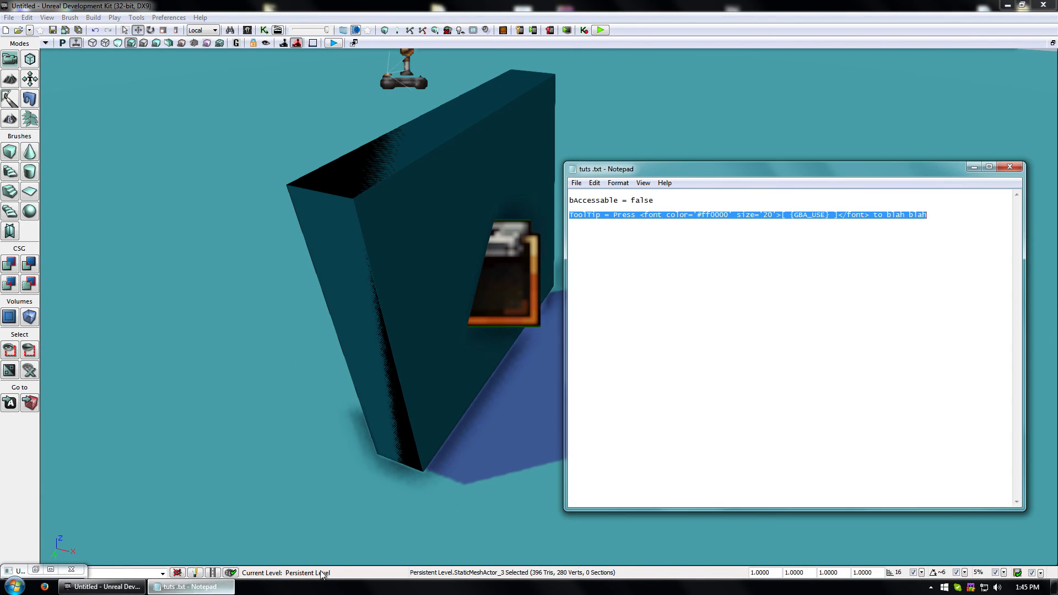